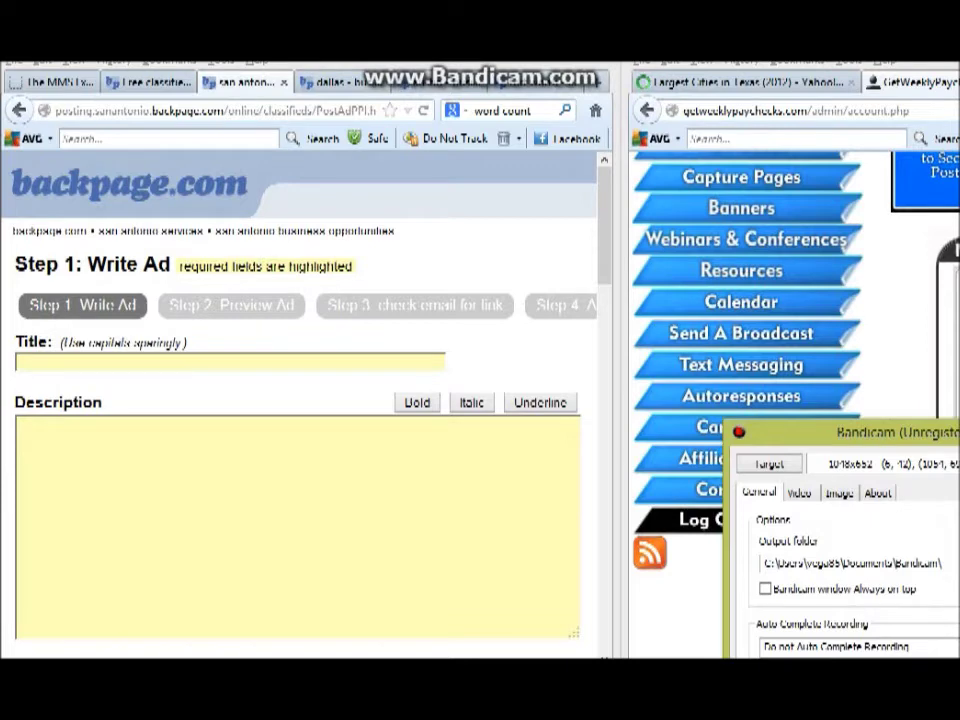
# Read through the Largest Cities in Texas (2012) article alongside the backpage.com list of Texas cities
pyautogui.moveTo(320, 61)
pyautogui.mouseDown()
pyautogui.moveTo(335, 61)
pyautogui.moveTo(319, 61)
pyautogui.mouseUp()
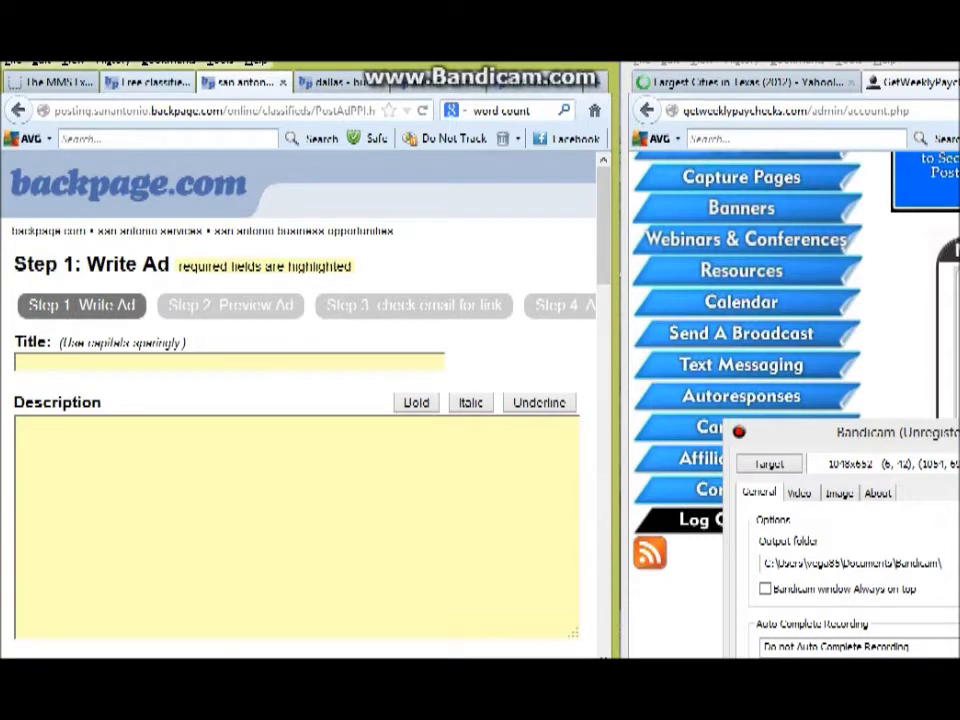
pyautogui.click(148, 82)
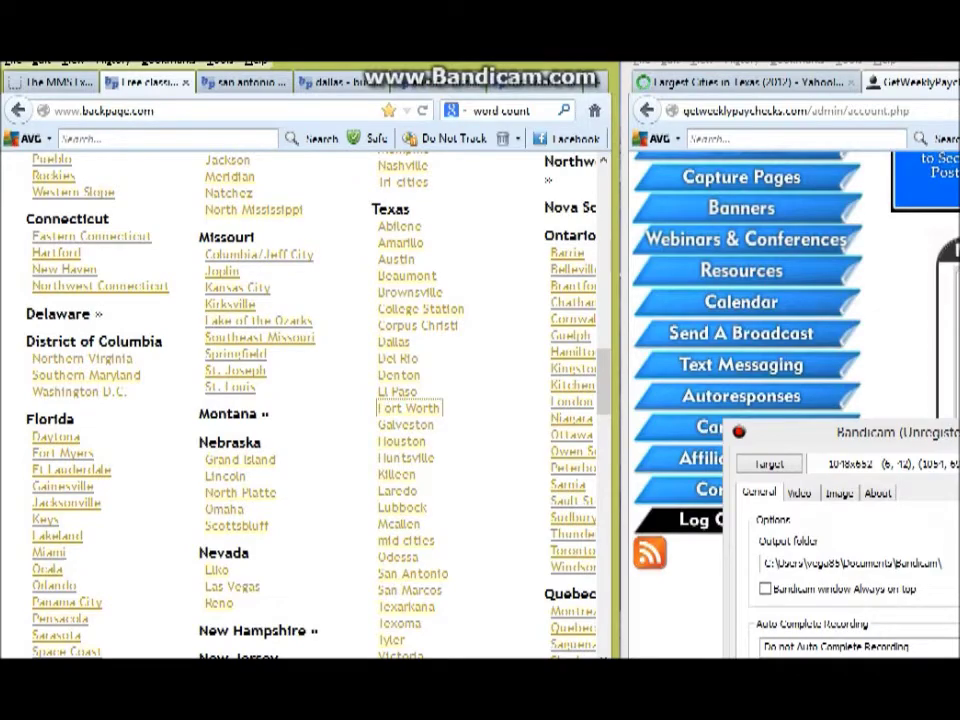
pyautogui.click(787, 83)
pyautogui.scroll(-1, 790, 350)
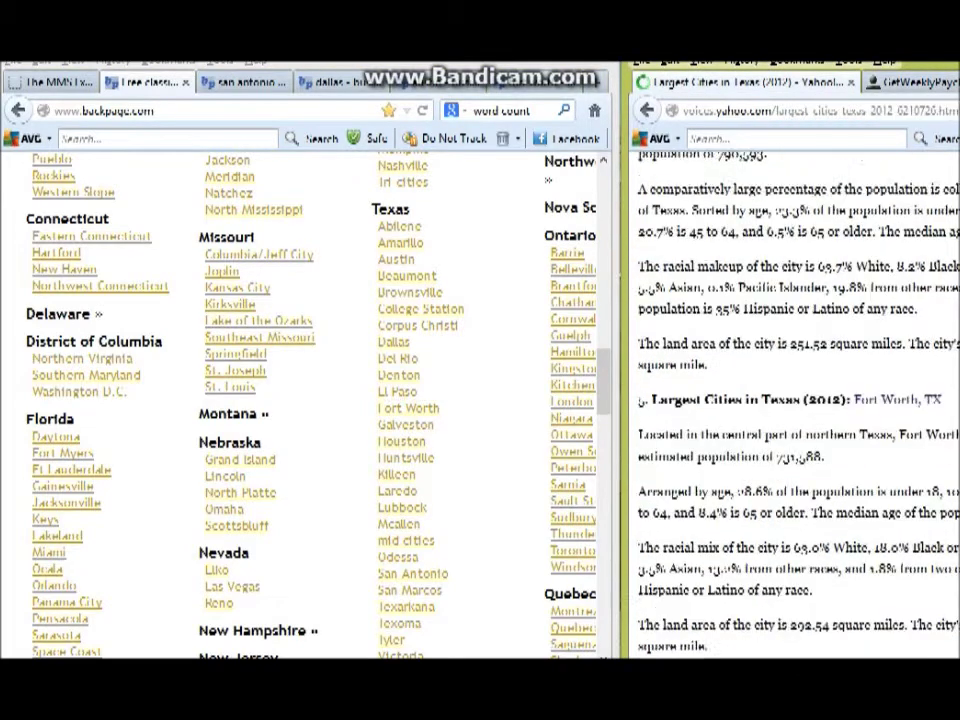
pyautogui.scroll(7, 795, 400)
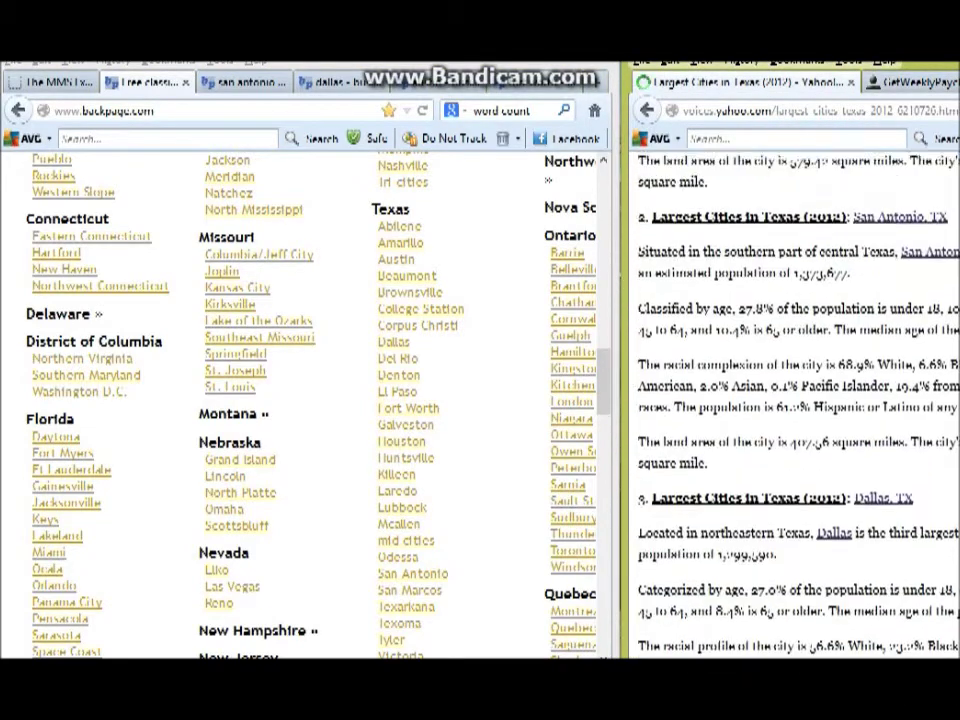
pyautogui.scroll(6, 795, 400)
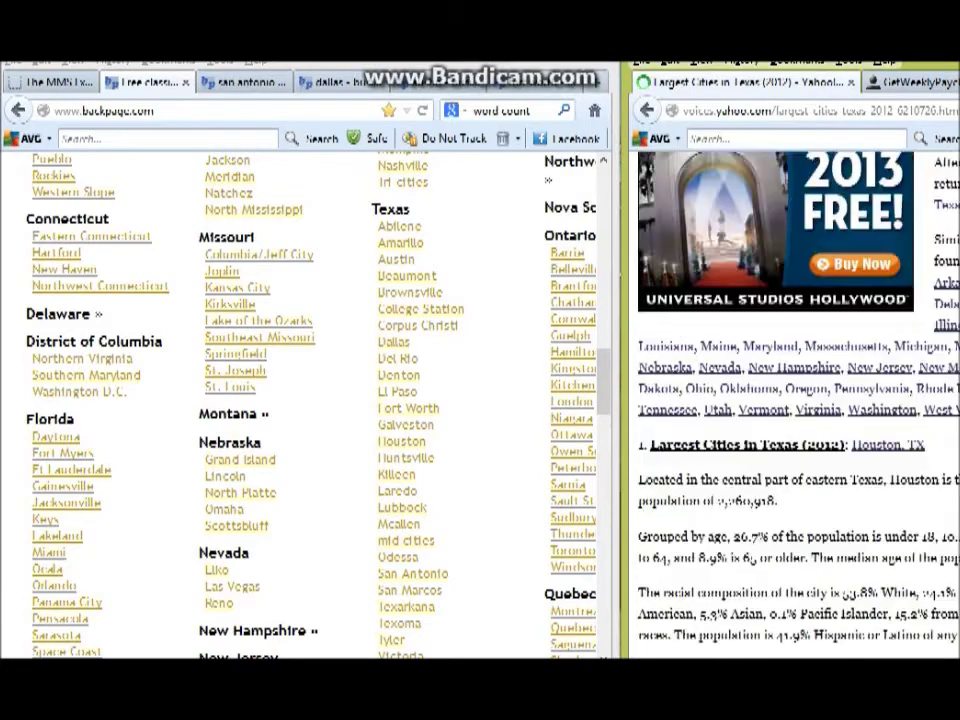
pyautogui.scroll(-3, 795, 400)
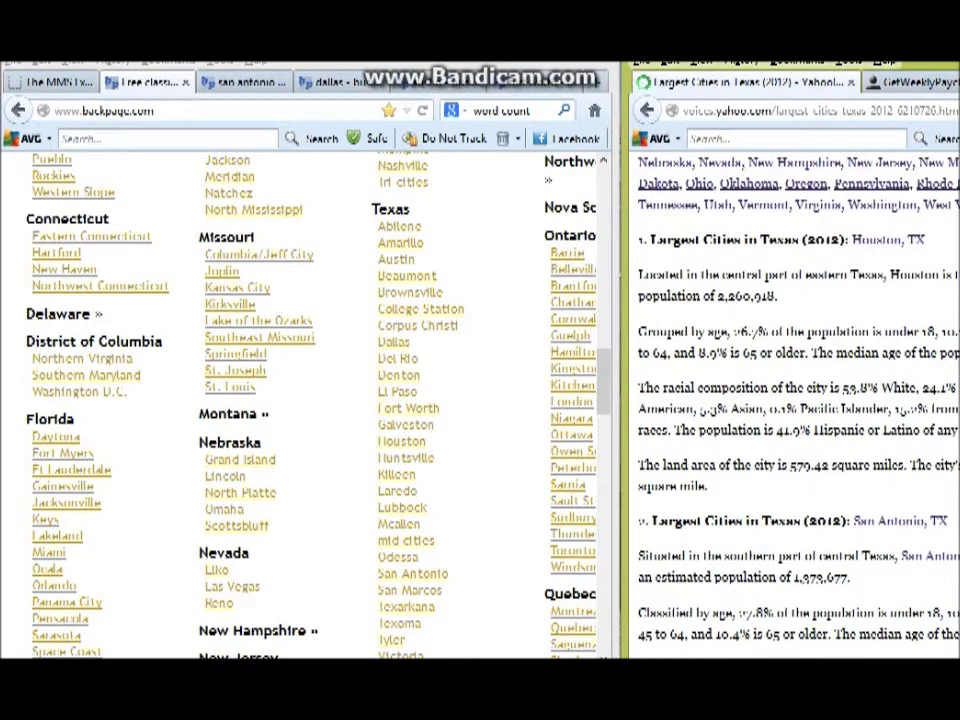
pyautogui.scroll(-5, 795, 400)
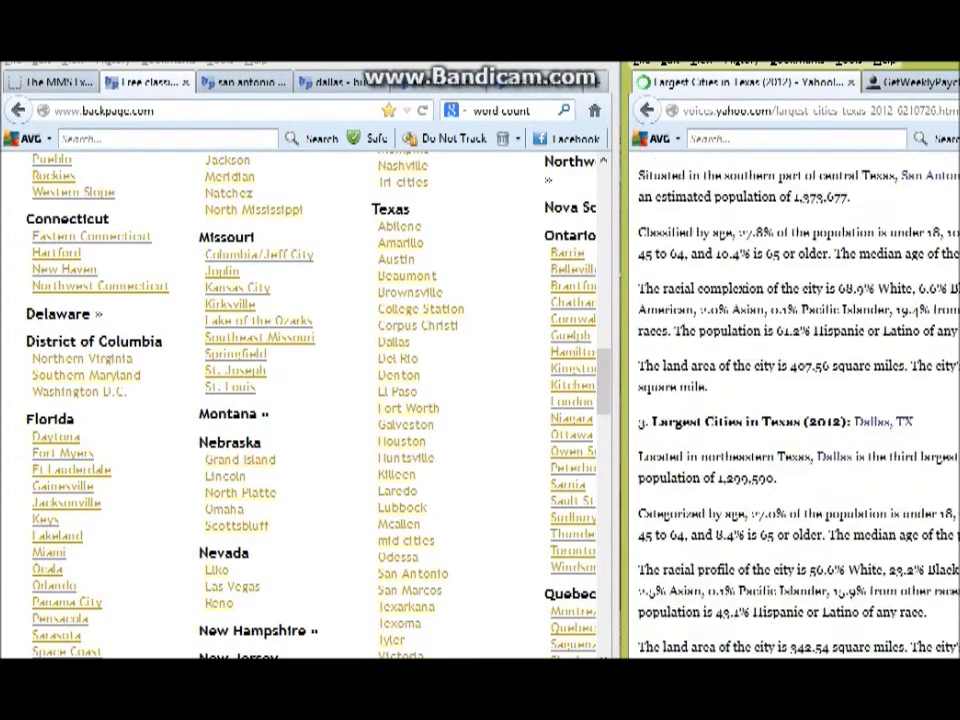
pyautogui.scroll(-3, 795, 400)
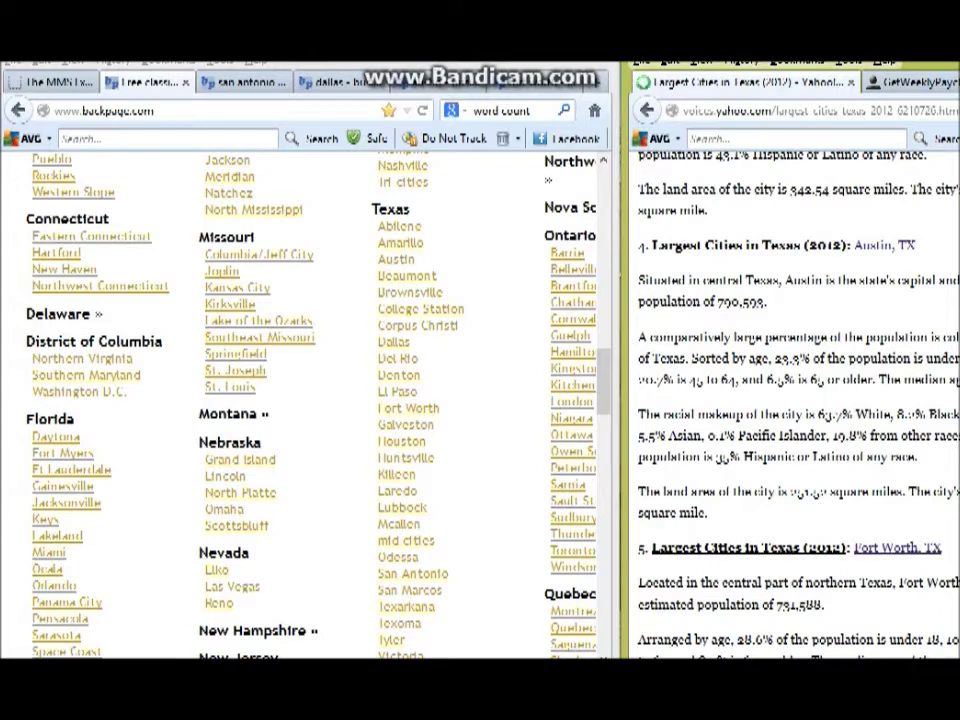
# Open the Austin and Huntsville links from the Texas city list in new tabs
pyautogui.rightClick(400, 263)
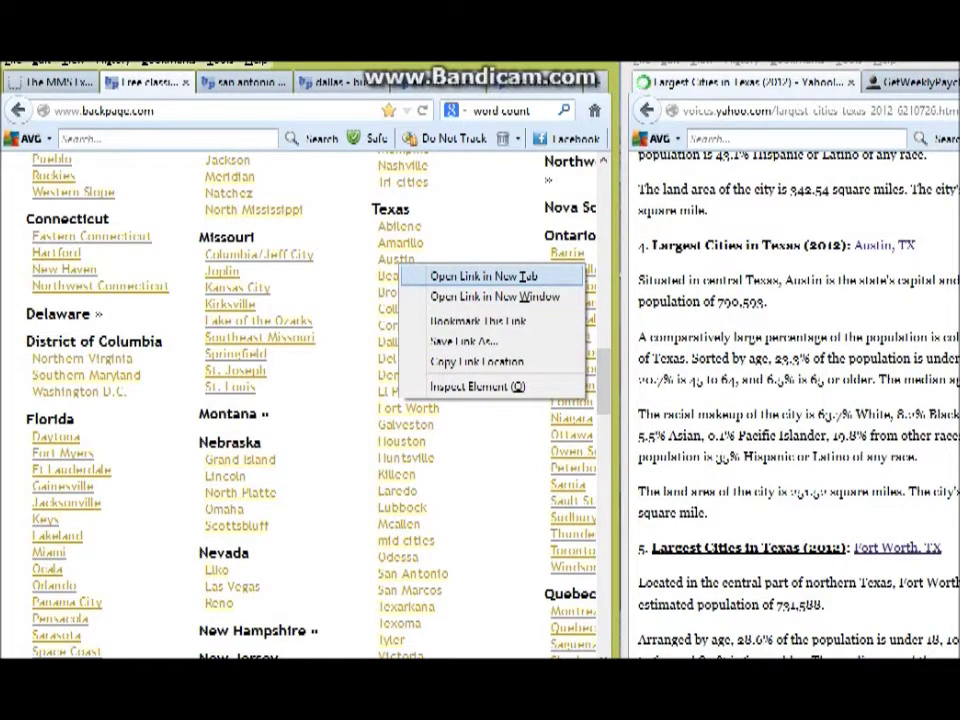
pyautogui.click(484, 276)
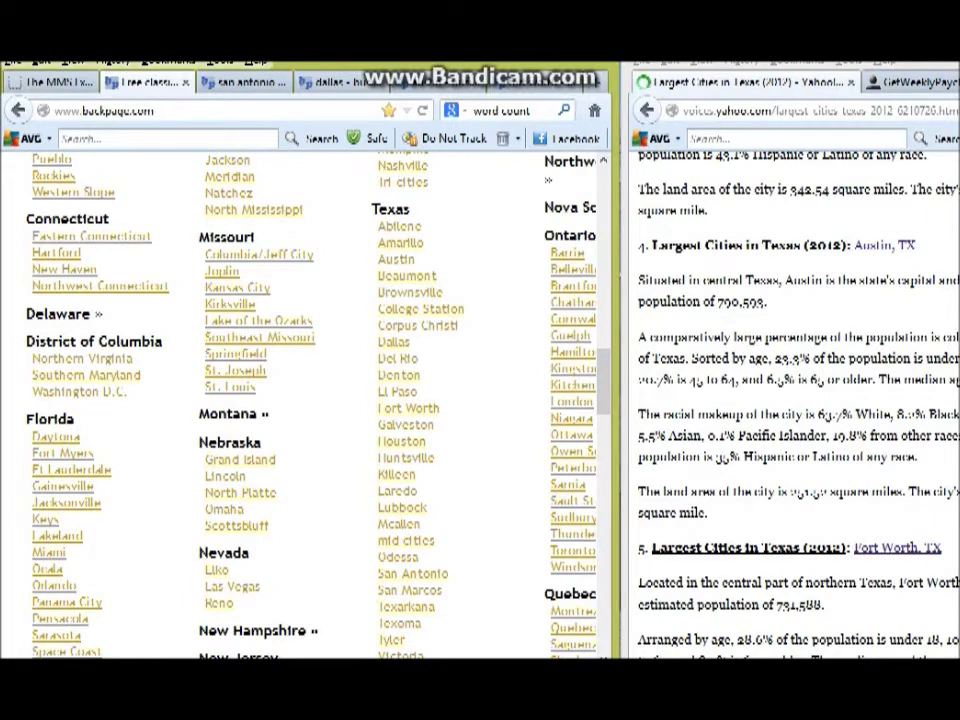
pyautogui.rightClick(398, 455)
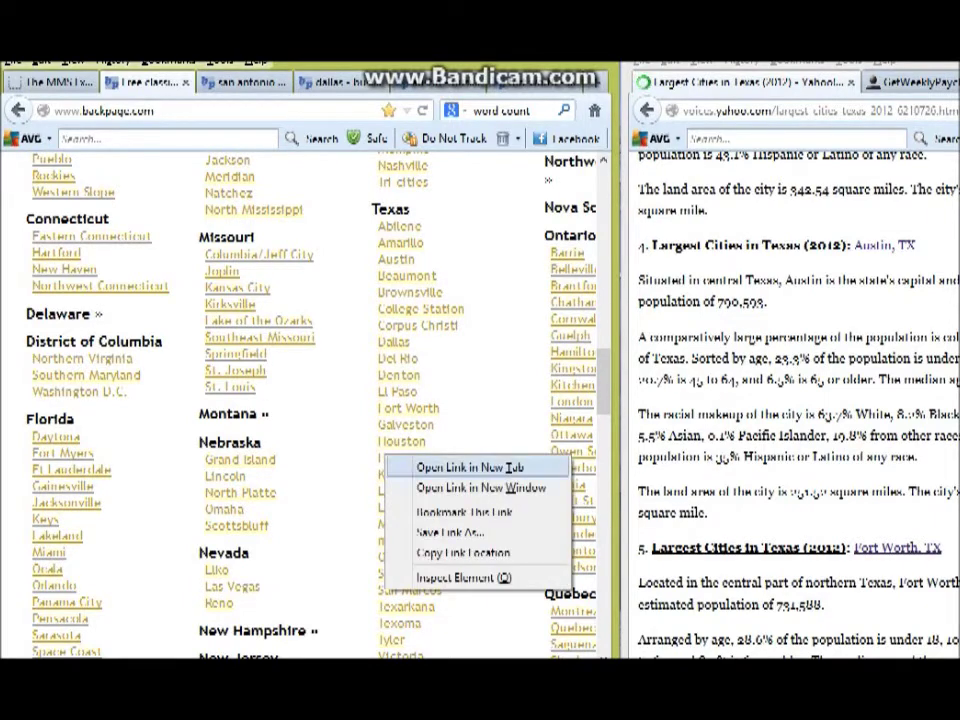
pyautogui.click(467, 465)
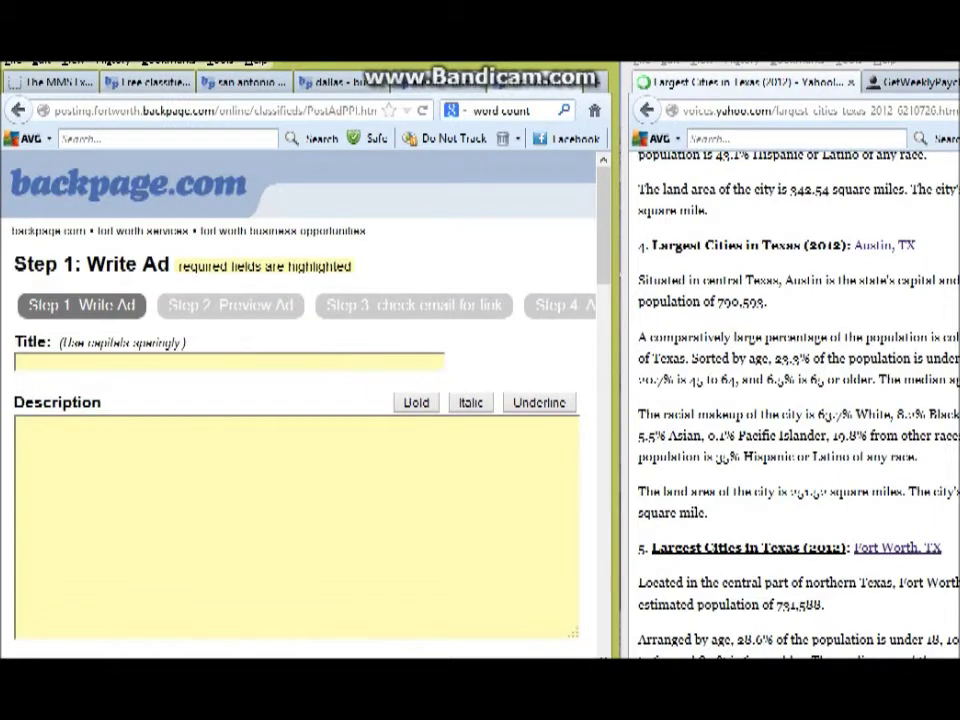
# Bring up the San Antonio Write Ad form and place the new ads file in Notepad beside it
pyautogui.hotkey('ctrl', 'shift', 'Tab')
pyautogui.hotkey('ctrl', 'shift', 'Tab')
pyautogui.hotkey('ctrl', 'shift', 'Tab')
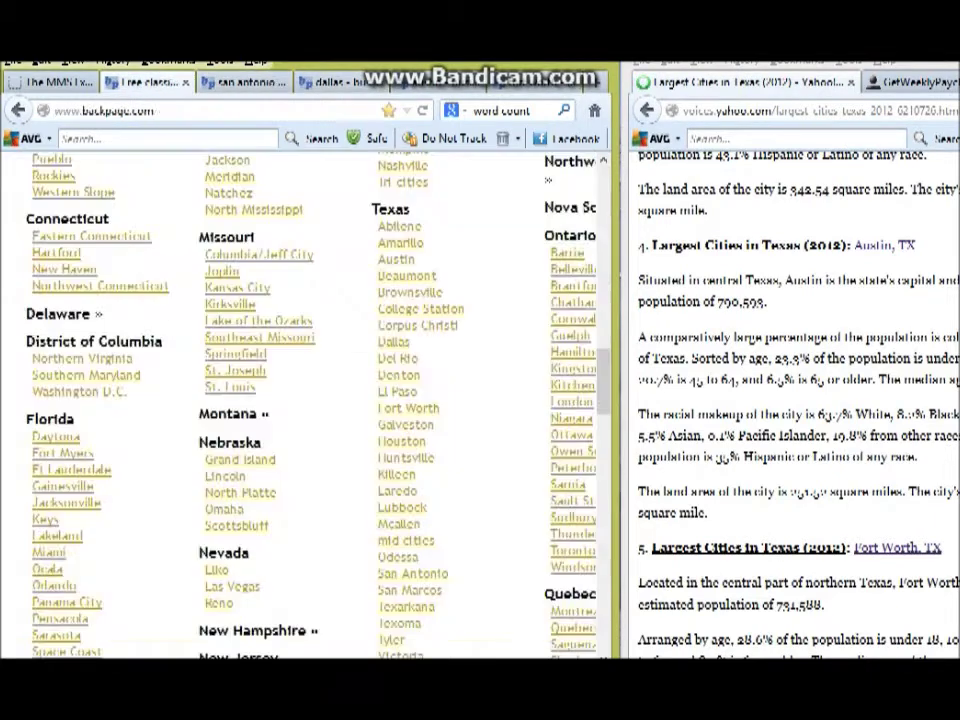
pyautogui.hotkey('ctrl', 'Tab')
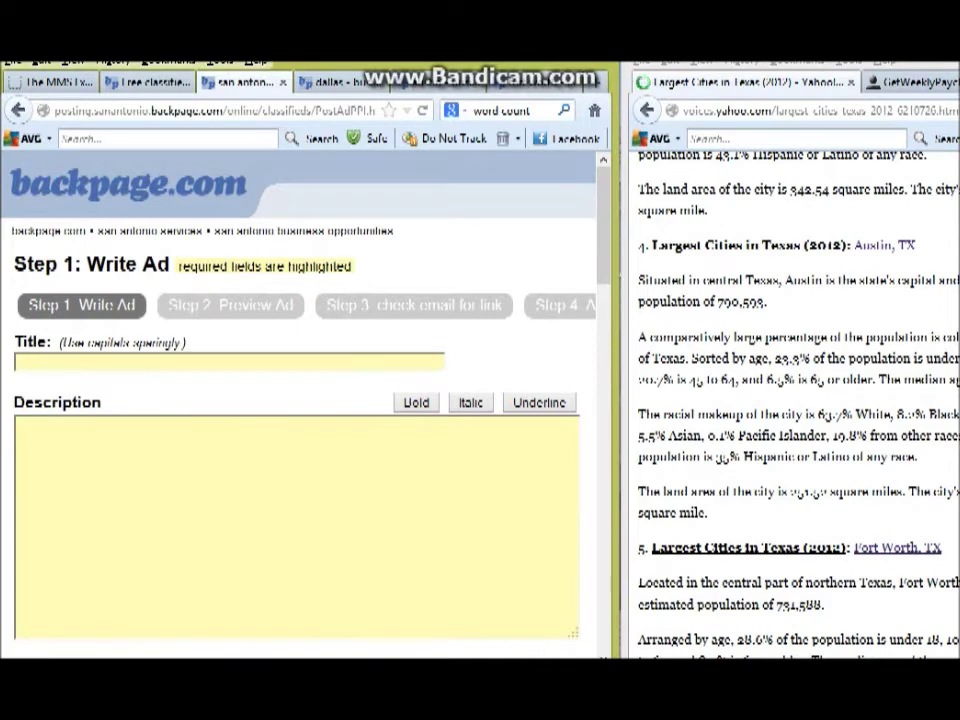
pyautogui.hotkey('alt', 'Tab')
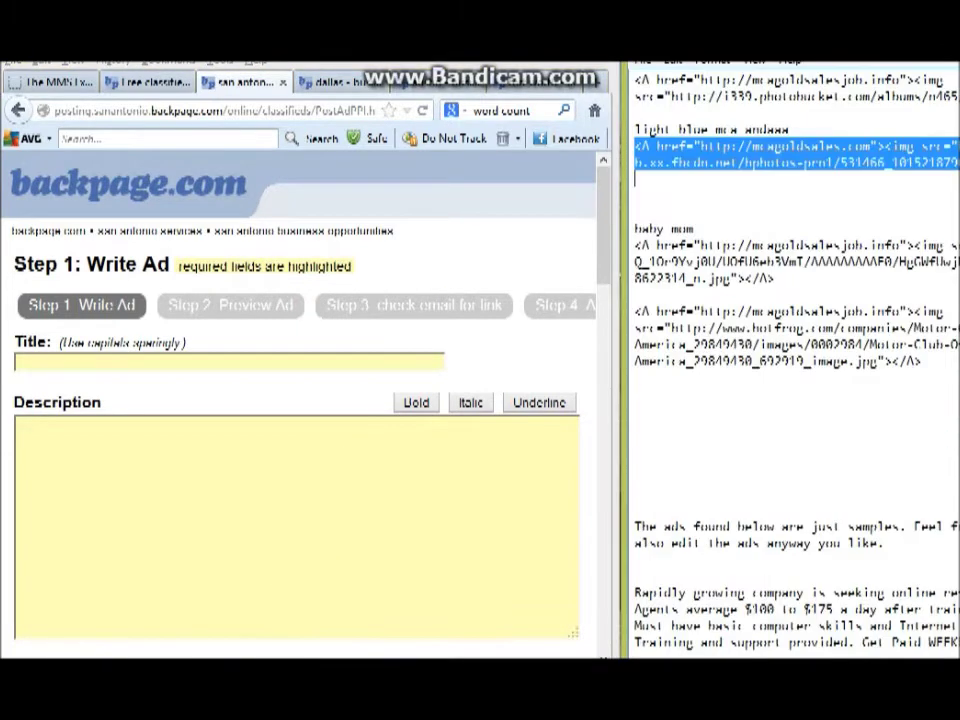
pyautogui.moveTo(940, 42); pyautogui.dragTo(822, 181)
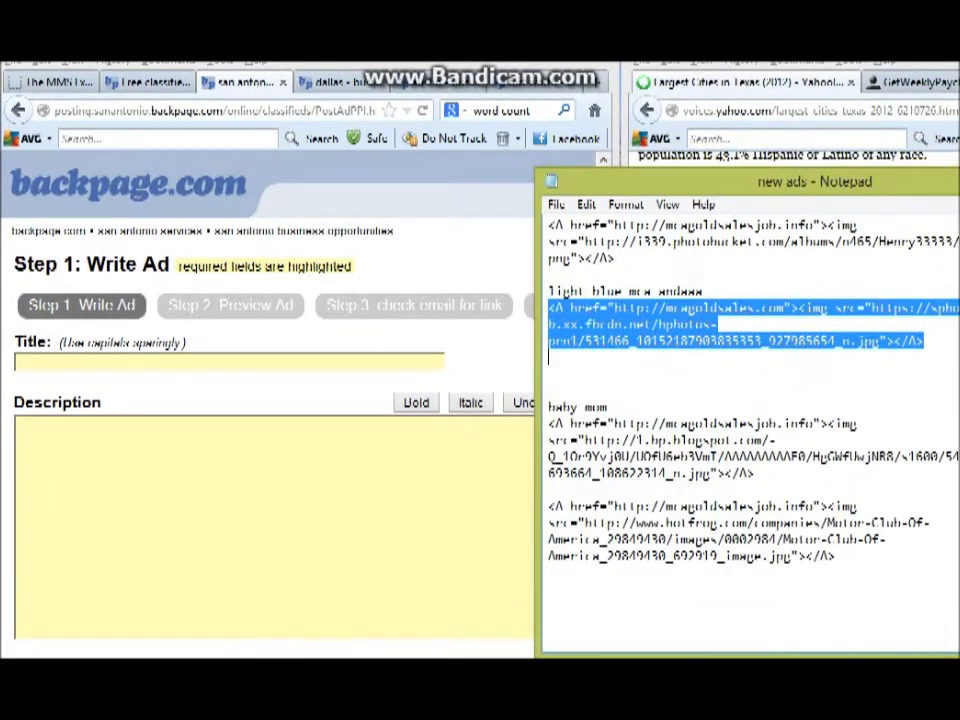
pyautogui.scroll(-1, 752, 424)
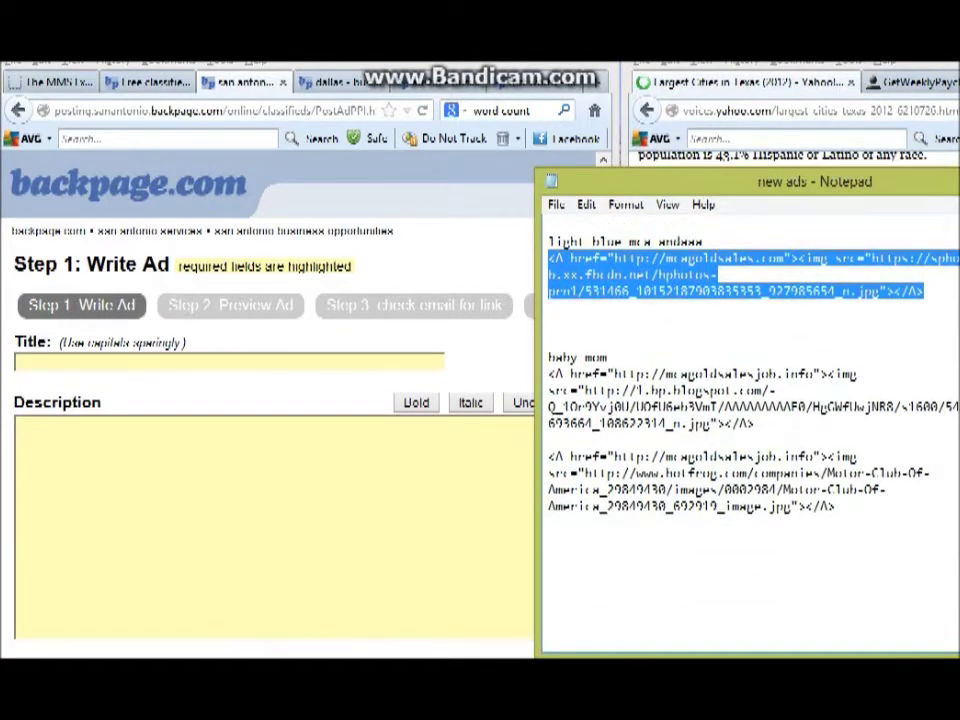
# Copy the HTML image link under "baby mom" from the new ads file into the San Antonio ad's Description
pyautogui.click(755, 424)
pyautogui.moveTo(755, 423); pyautogui.dragTo(548, 373)
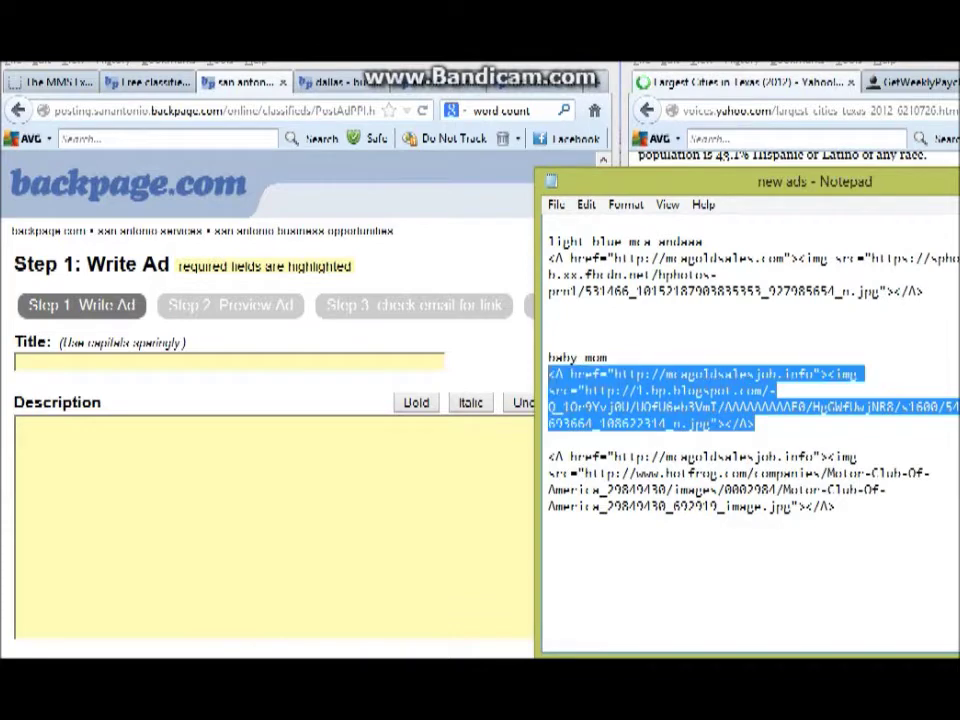
pyautogui.rightClick(590, 378)
pyautogui.click(634, 437)
pyautogui.click(20, 425)
pyautogui.rightClick(152, 452)
pyautogui.click(195, 529)
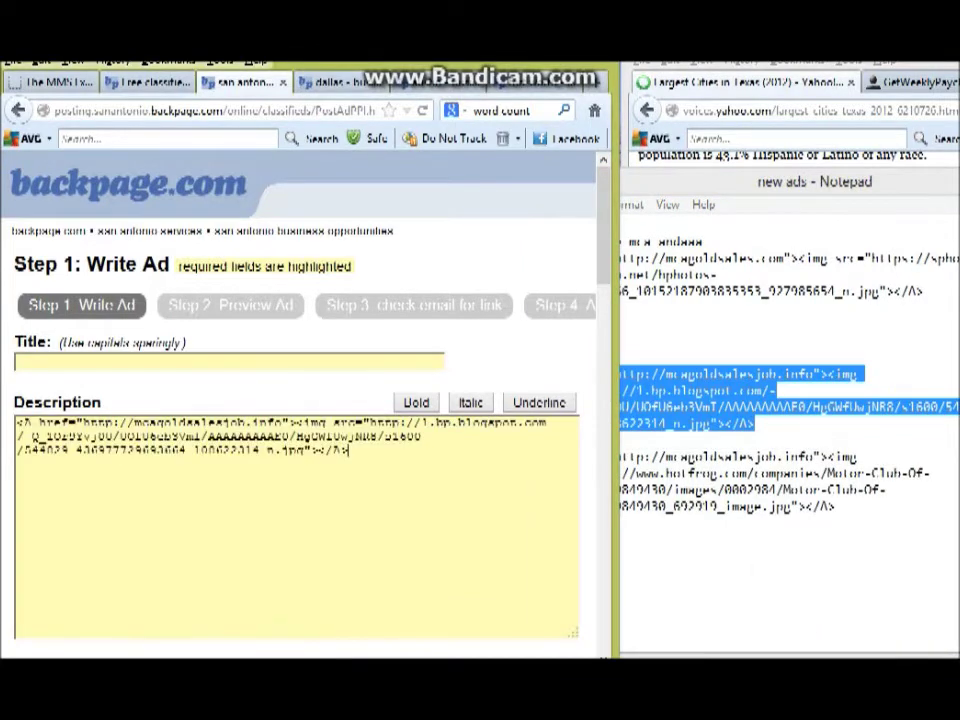
# Copy the Motor Club of America image link hosted on hotfrog.com from the new ads file into the Dallas ad's Description
pyautogui.hotkey('ctrl', 'Tab')
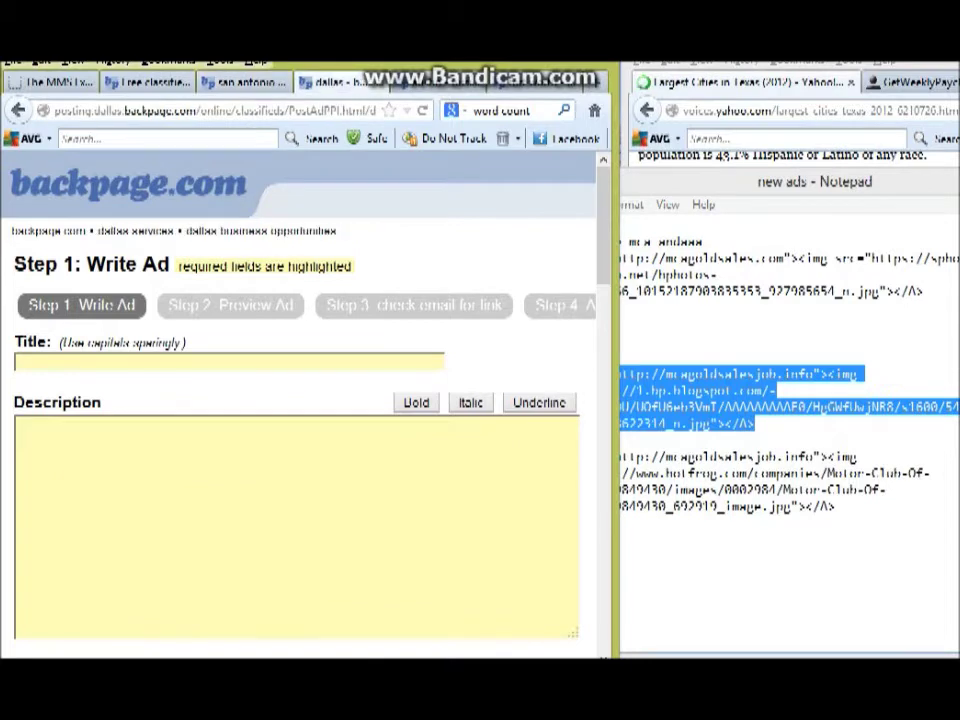
pyautogui.hotkey('alt', 'Tab')
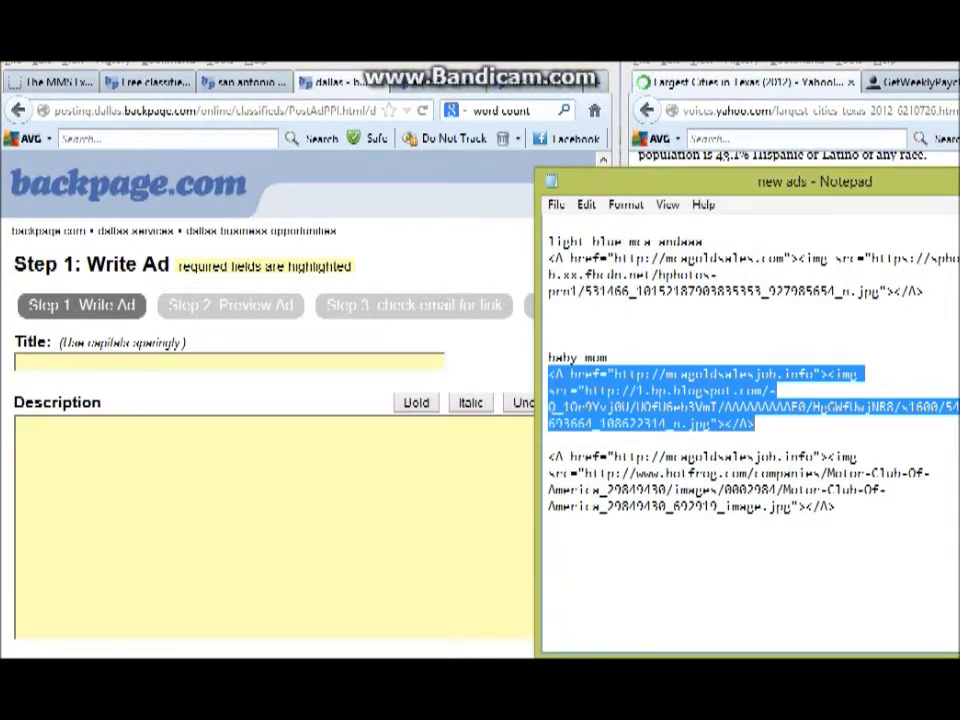
pyautogui.moveTo(836, 507); pyautogui.dragTo(548, 457)
pyautogui.rightClick(596, 462)
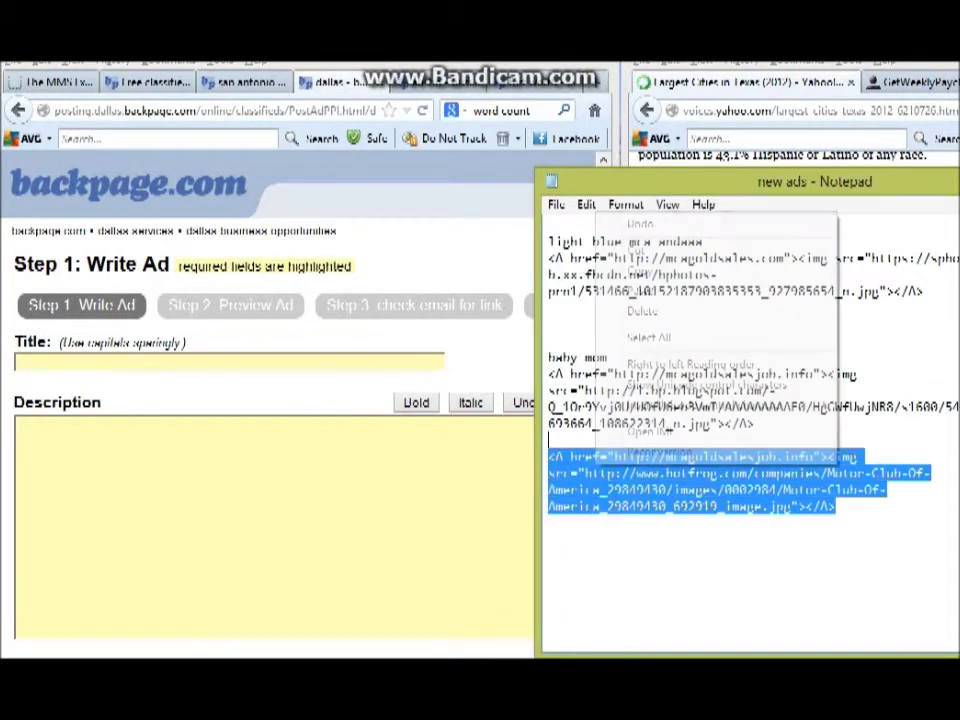
pyautogui.click(640, 270)
pyautogui.click(207, 456)
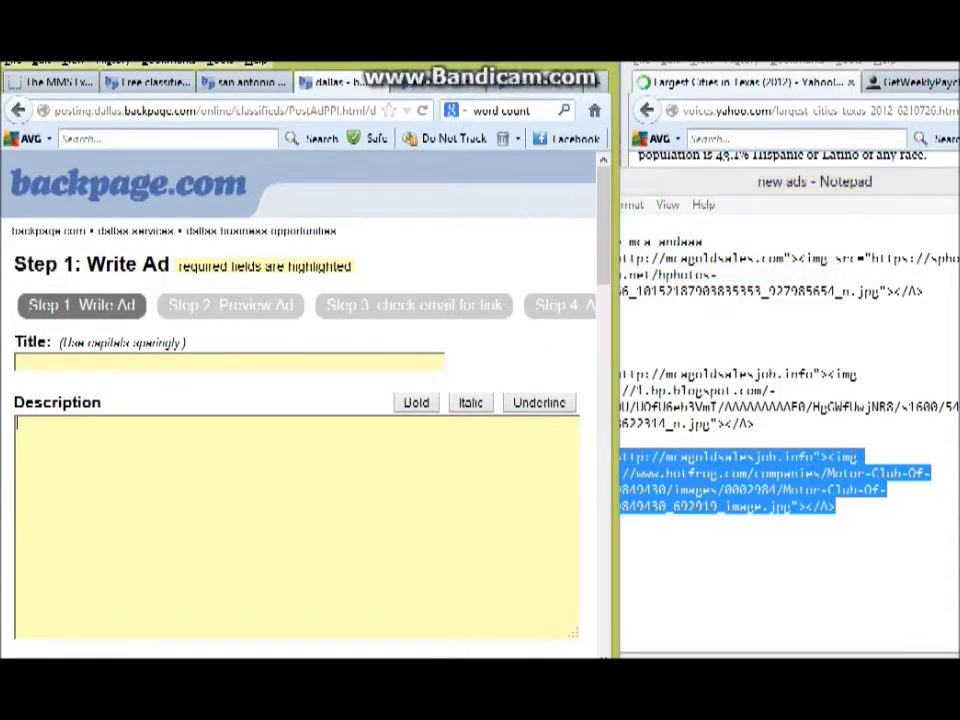
pyautogui.rightClick(207, 456)
pyautogui.click(250, 530)
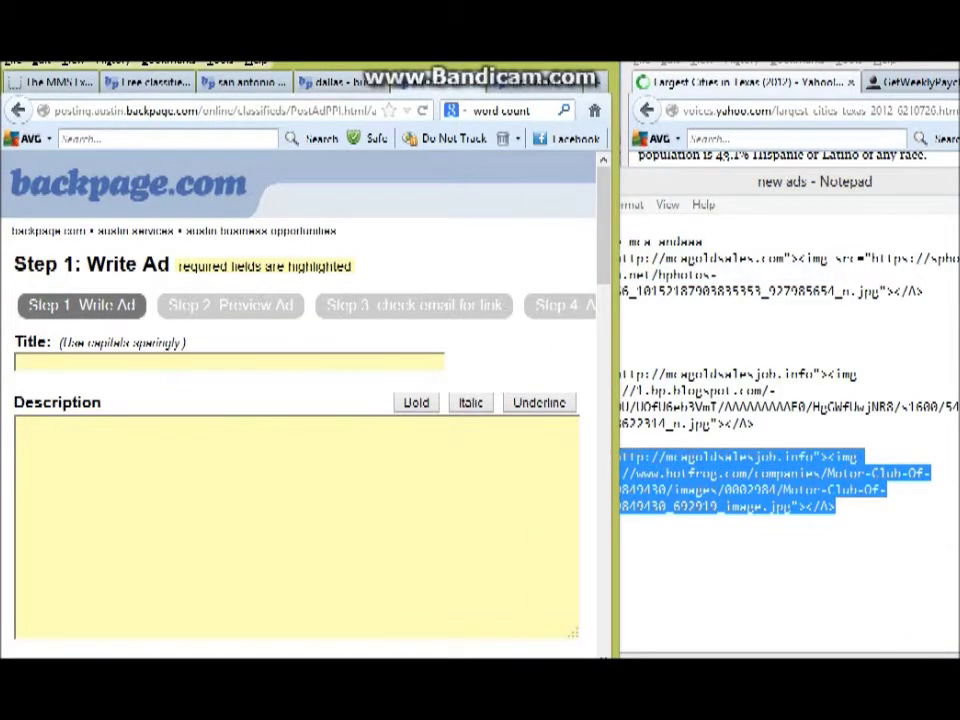
# Copy the photobucket.com image link above "light blue mca andaaa" from the new ads file into the Austin ad's Description
pyautogui.click(735, 275)
pyautogui.scroll(1, 735, 275)
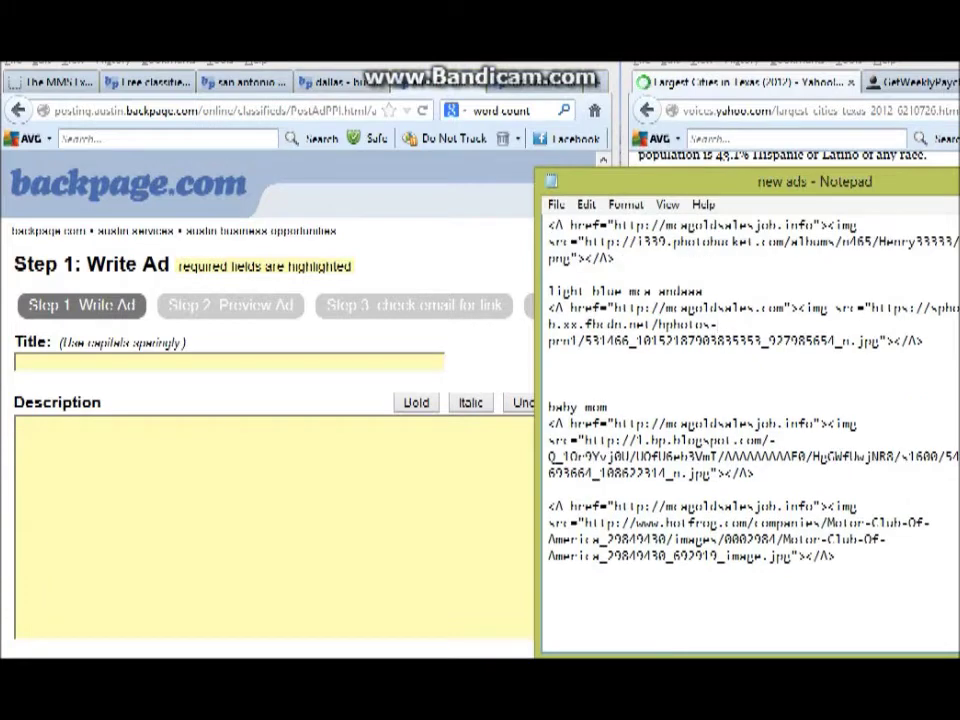
pyautogui.click(735, 274)
pyautogui.moveTo(549, 274); pyautogui.dragTo(549, 226)
pyautogui.rightClick(634, 230)
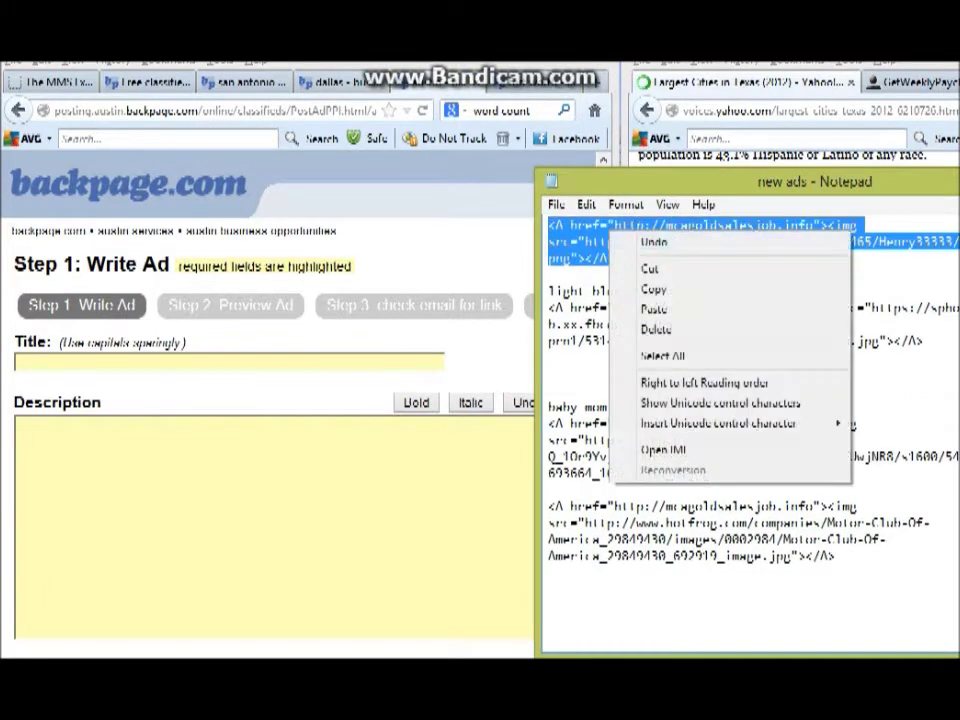
pyautogui.click(654, 287)
pyautogui.click(182, 437)
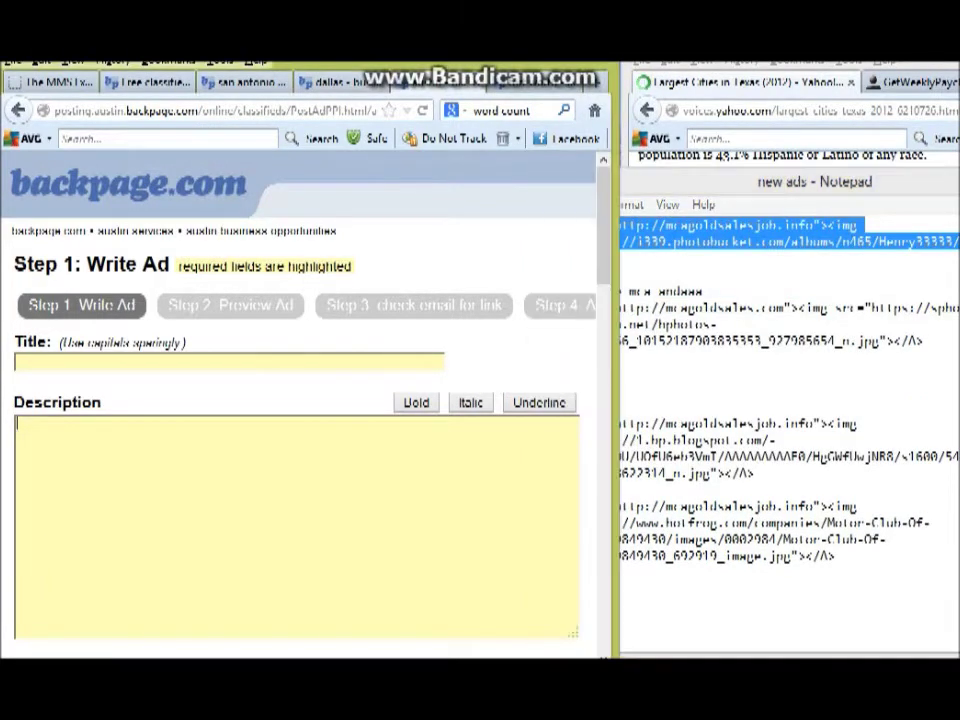
pyautogui.rightClick(182, 437)
pyautogui.click(200, 514)
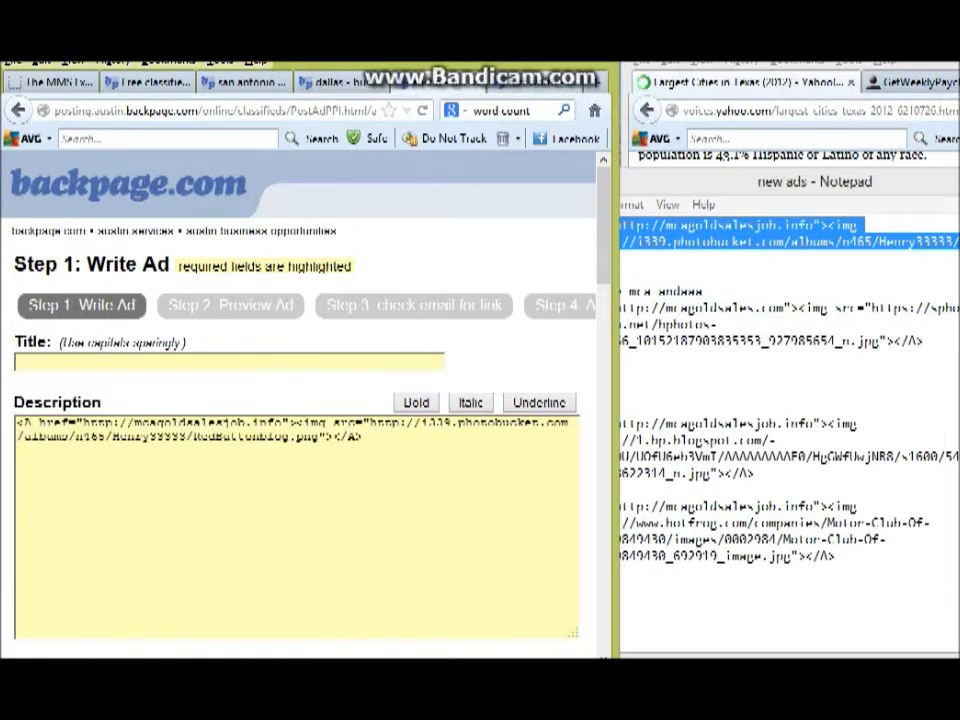
# Copy the HTML image link under "baby mom" from the new ads file into the Fort Worth ad's Description
pyautogui.click(535, 84)
pyautogui.click(725, 507)
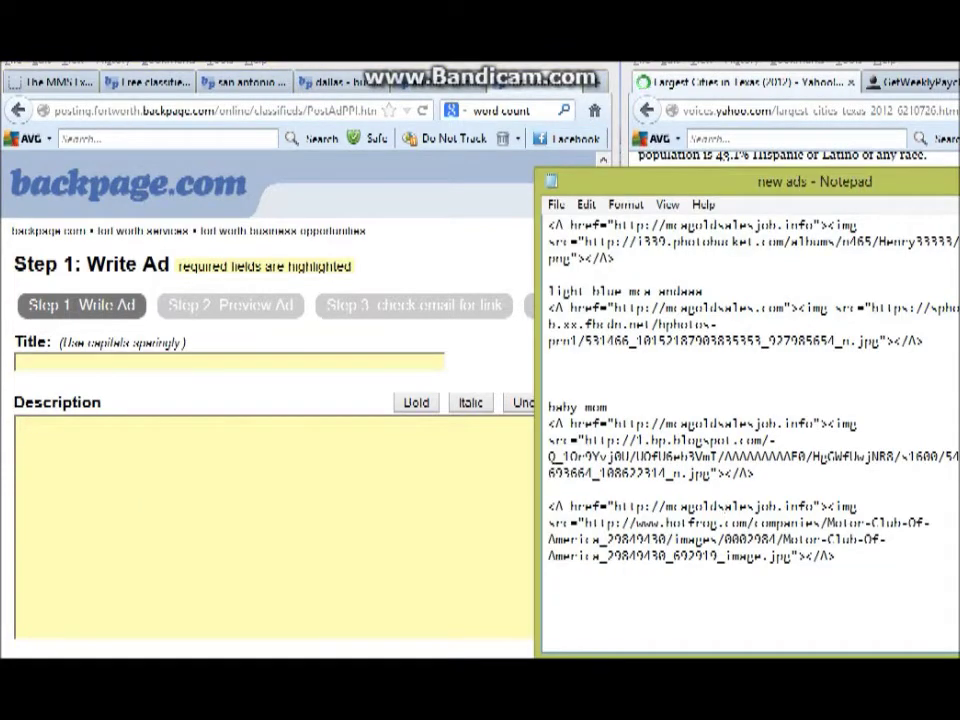
pyautogui.moveTo(755, 473); pyautogui.dragTo(548, 424)
pyautogui.rightClick(589, 422)
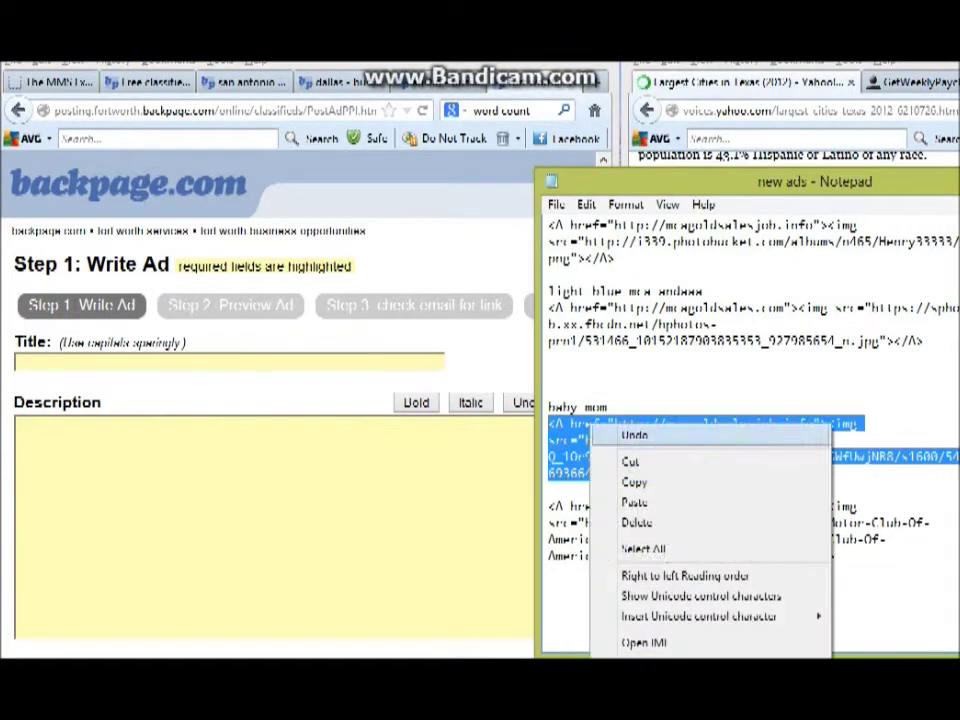
pyautogui.click(634, 482)
pyautogui.click(200, 460)
pyautogui.rightClick(102, 465)
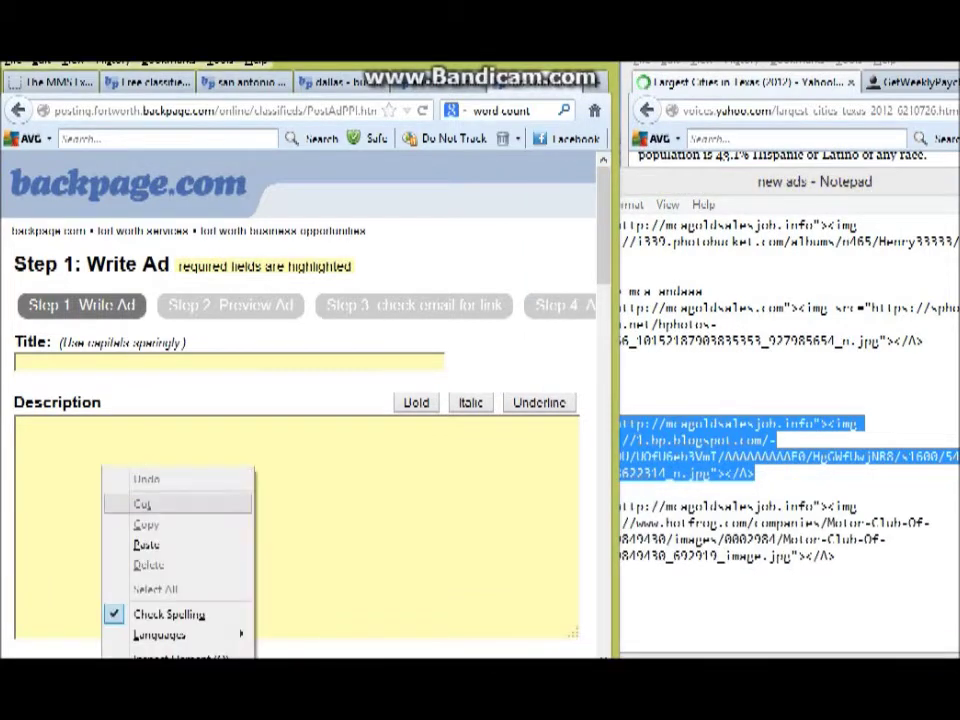
pyautogui.click(150, 545)
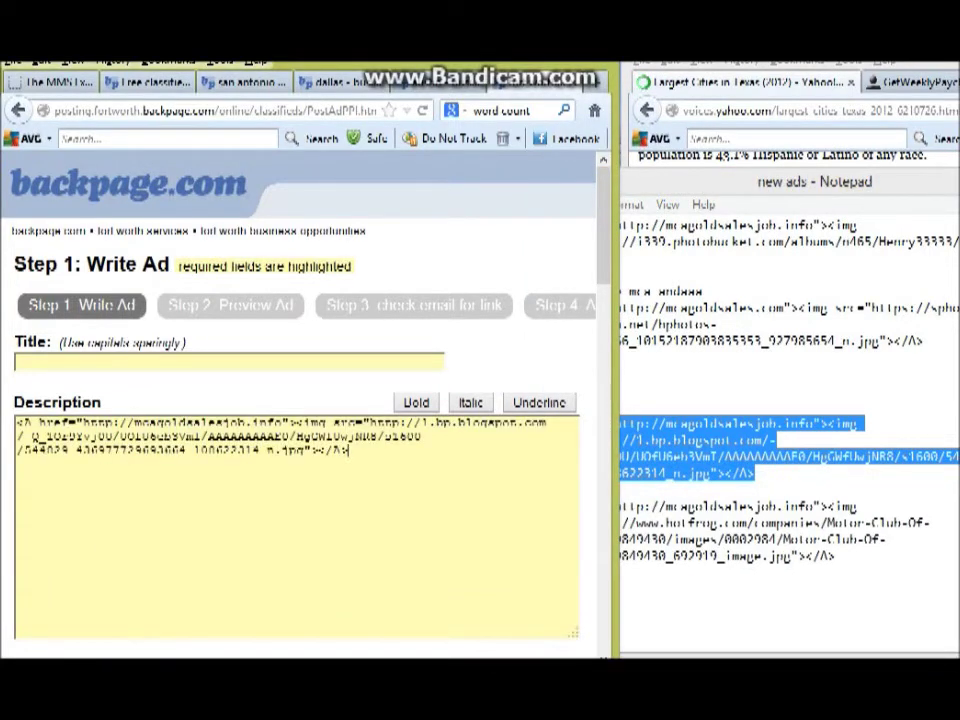
# Copy the phrase "Get Started Today!!" from the "Fire Your Boss" sample in the new ads file into the San Antonio ad's Title
pyautogui.hotkey('ctrl', 'Tab')
pyautogui.hotkey('alt', 'Tab')
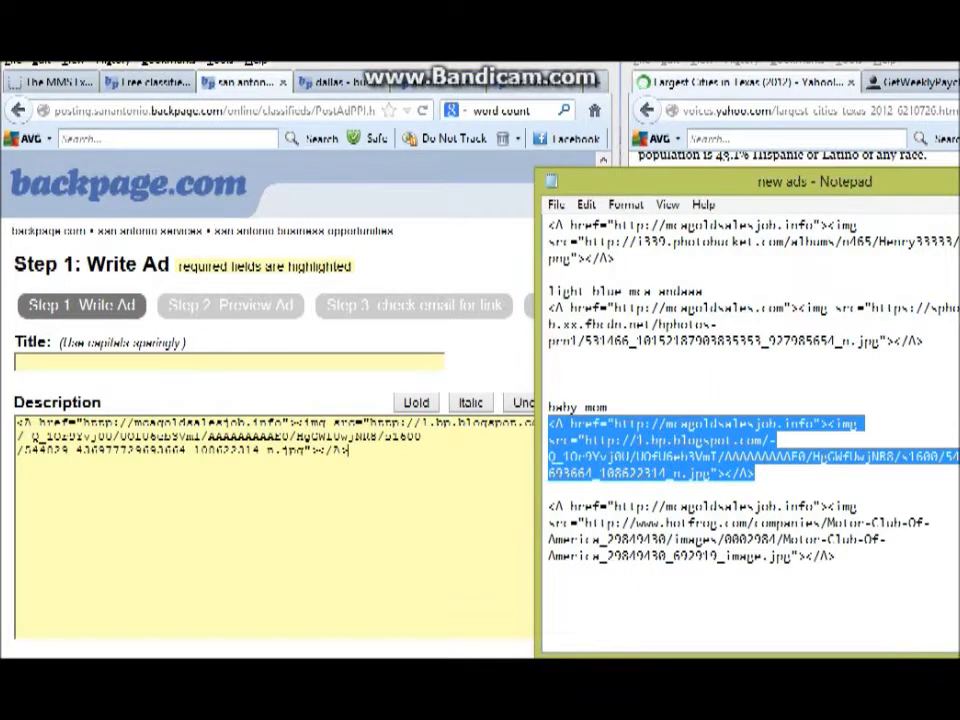
pyautogui.scroll(-20, 750, 430)
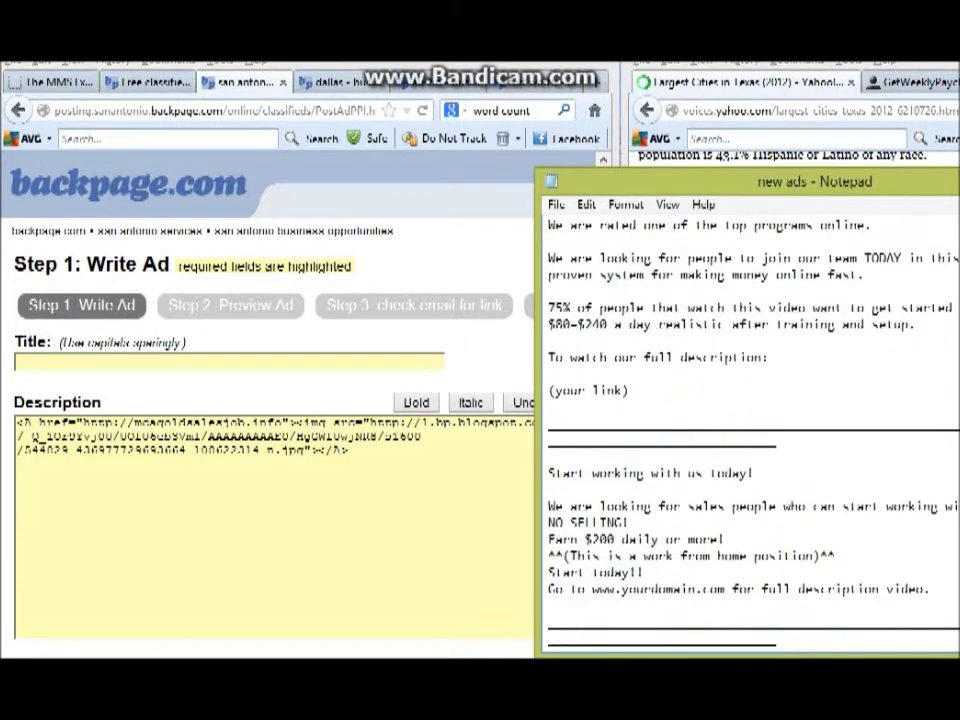
pyautogui.scroll(-9, 750, 430)
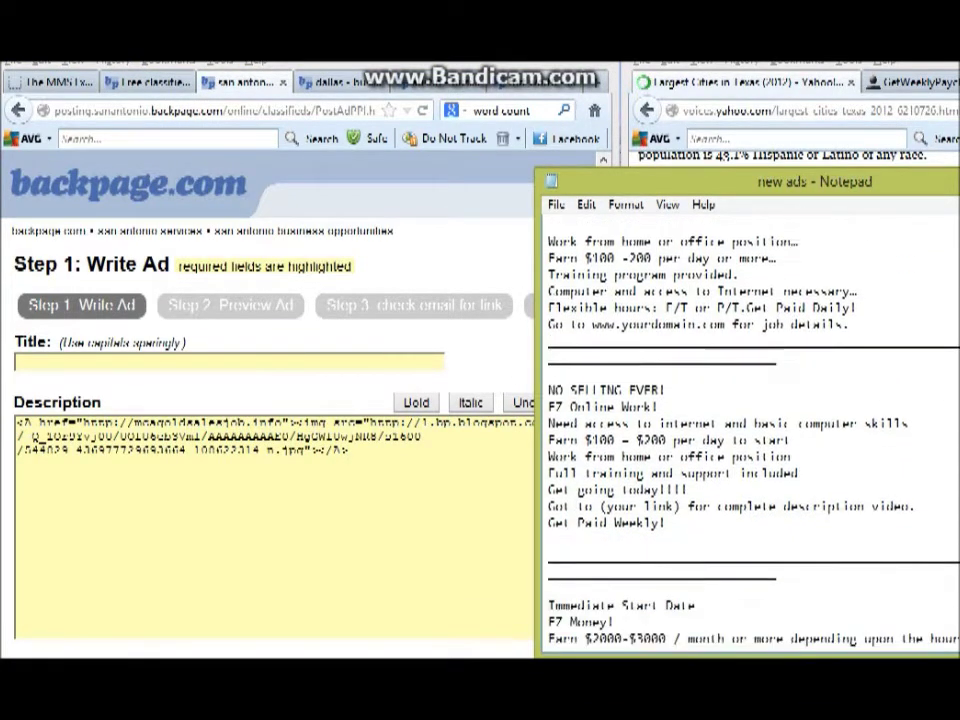
pyautogui.scroll(-2, 750, 430)
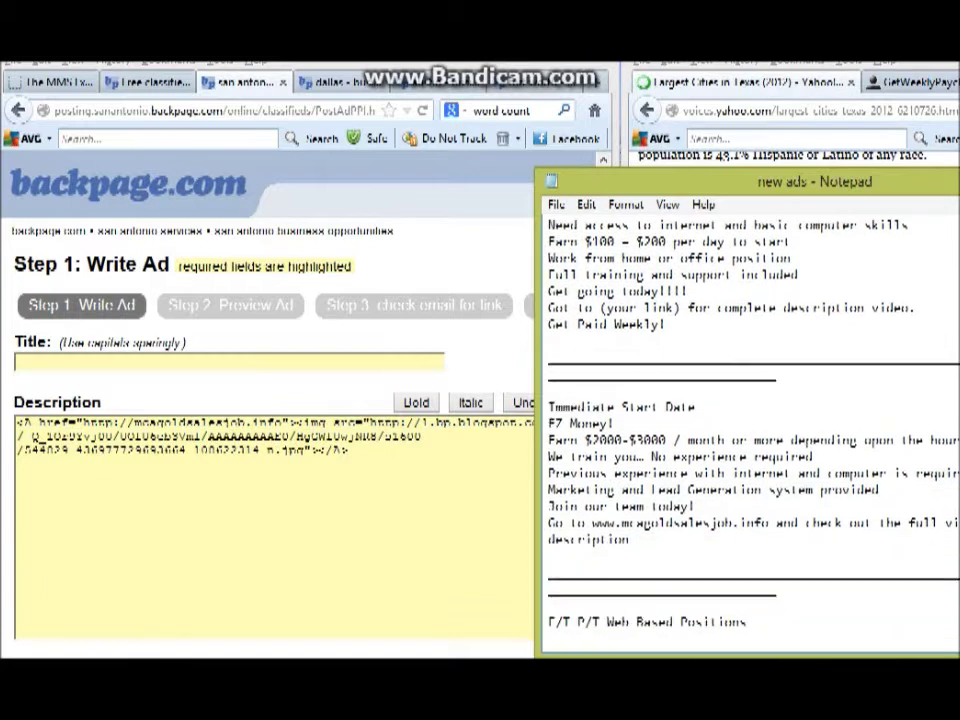
pyautogui.scroll(-11, 750, 430)
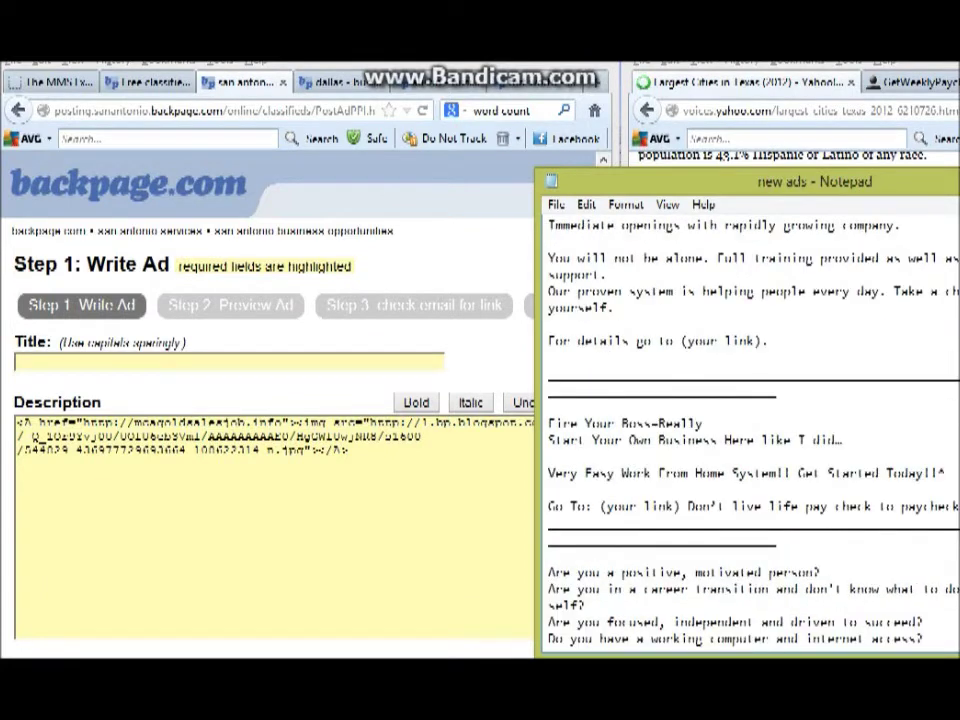
pyautogui.scroll(-2, 750, 430)
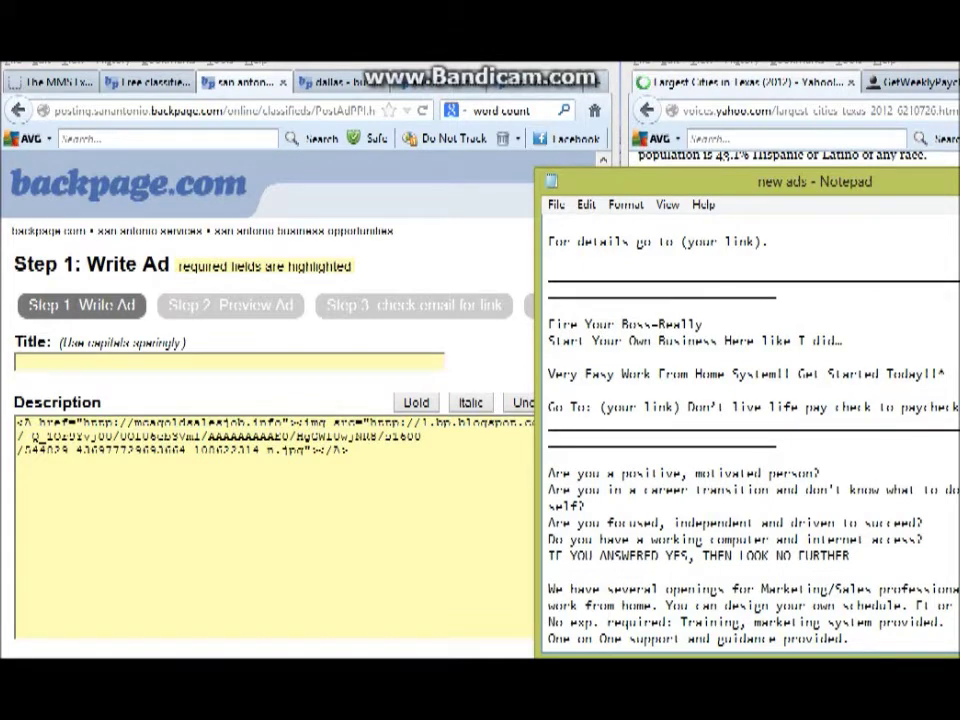
pyautogui.moveTo(797, 373); pyautogui.dragTo(945, 373)
pyautogui.rightClick(920, 378)
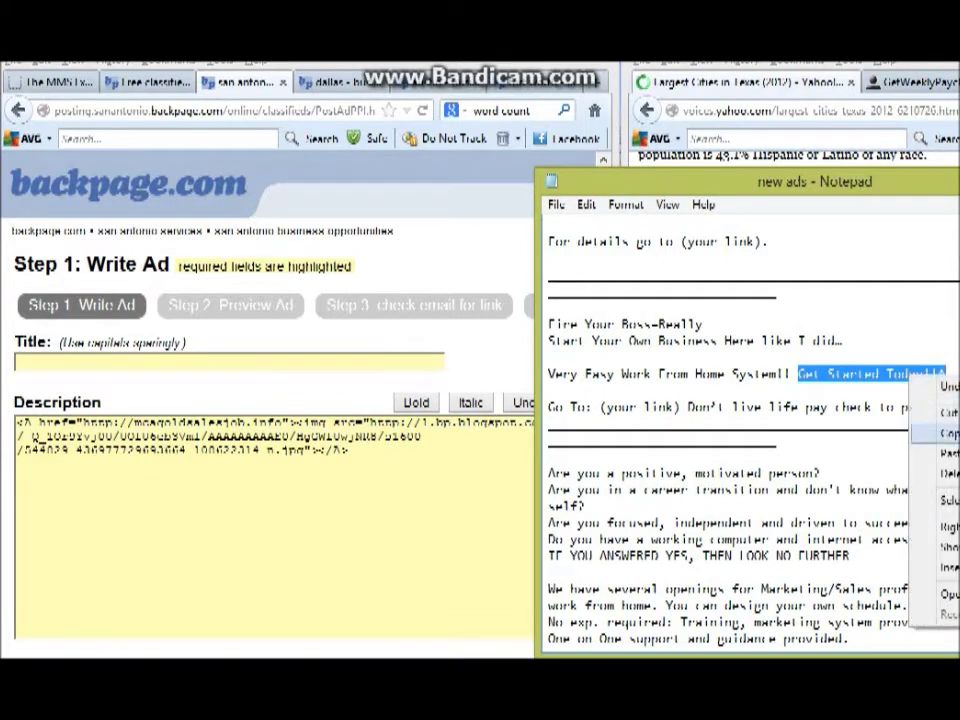
pyautogui.click(935, 430)
pyautogui.rightClick(66, 362)
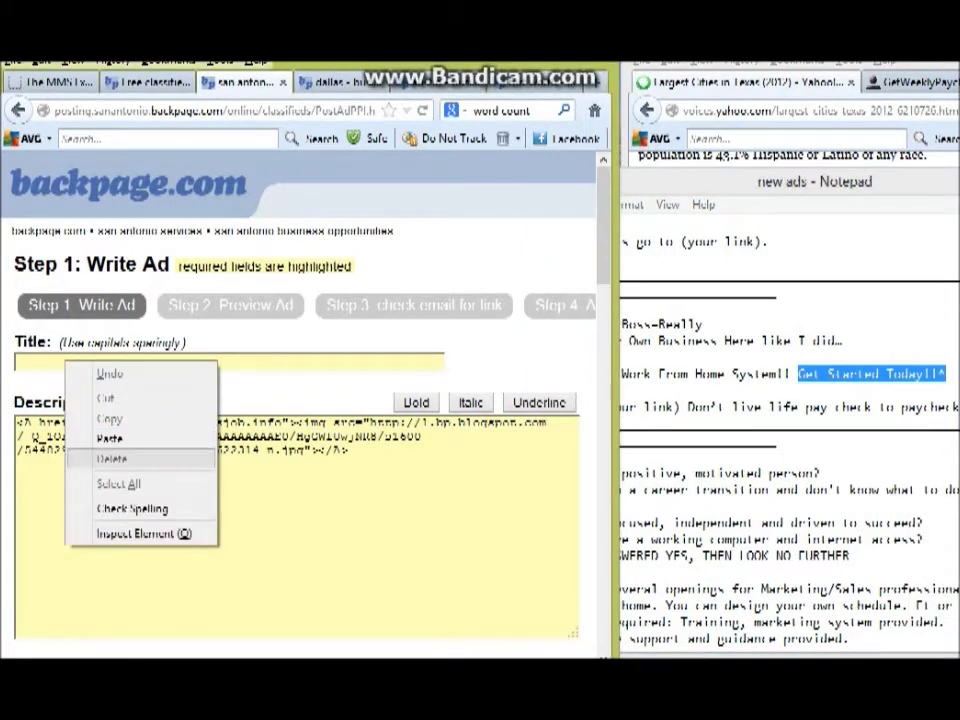
pyautogui.click(100, 435)
# Append "Don't live life pay check to paycheck!" from the same sample ad to the end of the San Antonio ad's Title
pyautogui.click(762, 407)
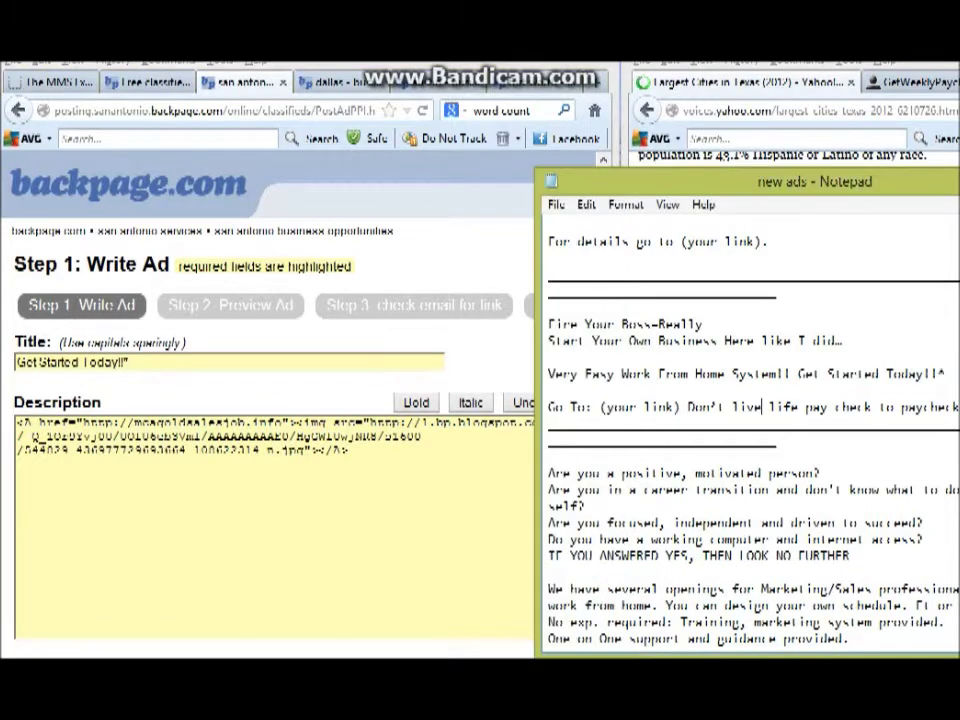
pyautogui.moveTo(725, 407); pyautogui.dragTo(872, 407)
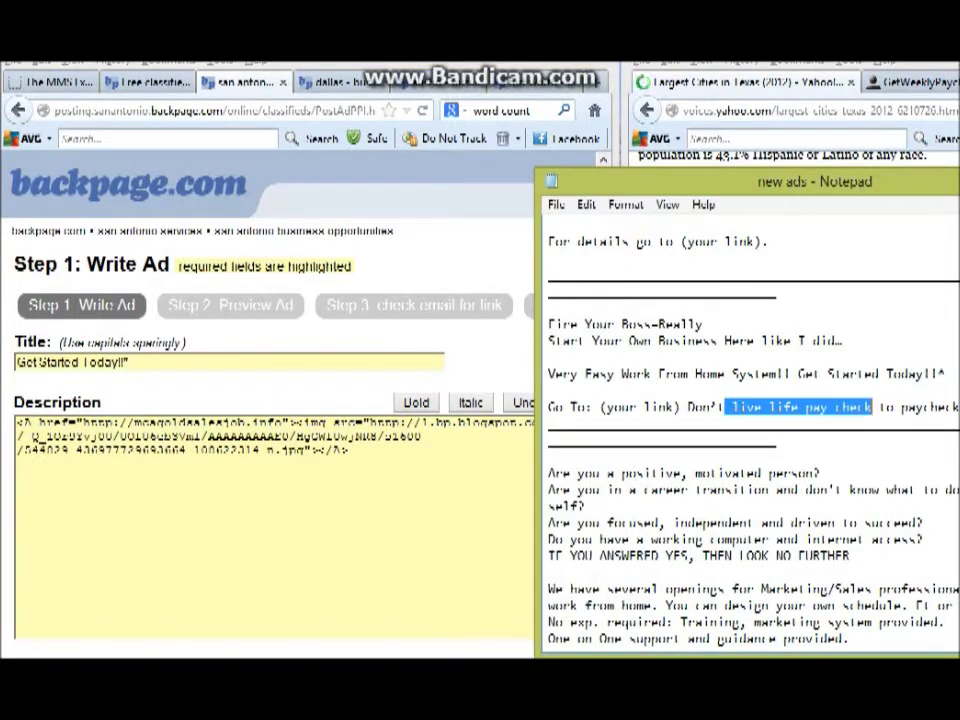
pyautogui.moveTo(683, 407); pyautogui.dragTo(958, 407)
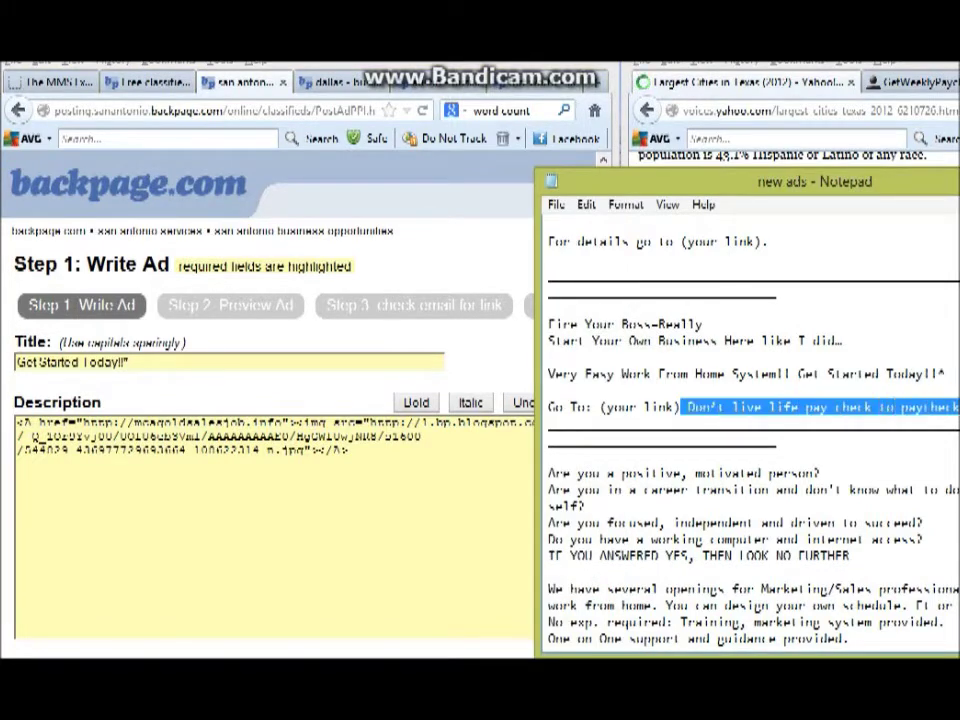
pyautogui.rightClick(879, 416)
pyautogui.click(911, 469)
pyautogui.hotkey('alt', 'Tab')
pyautogui.rightClick(160, 364)
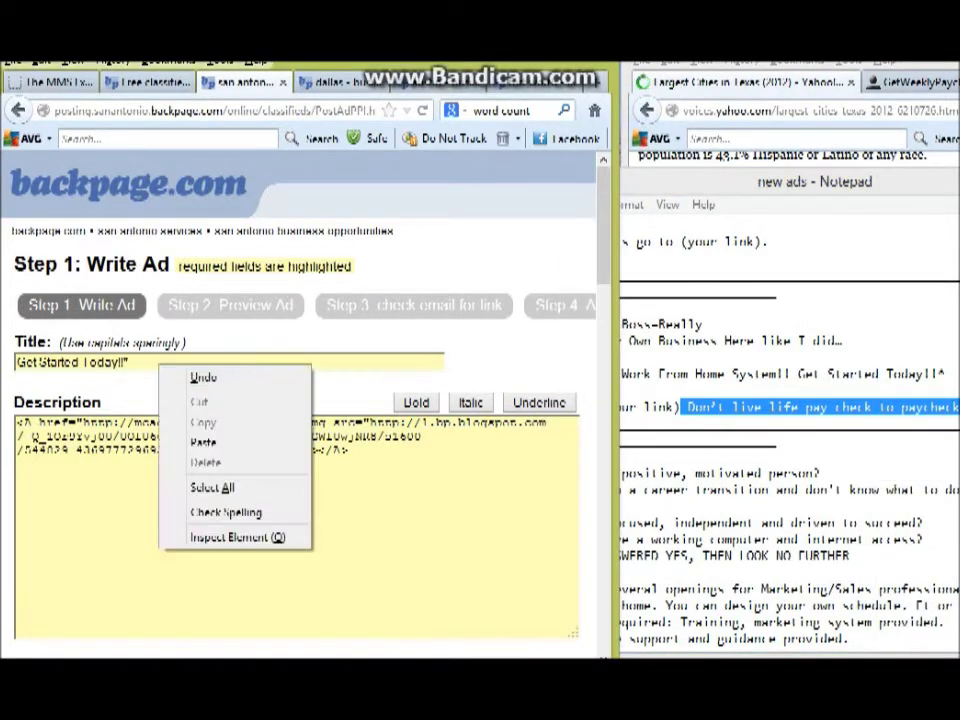
pyautogui.click(203, 442)
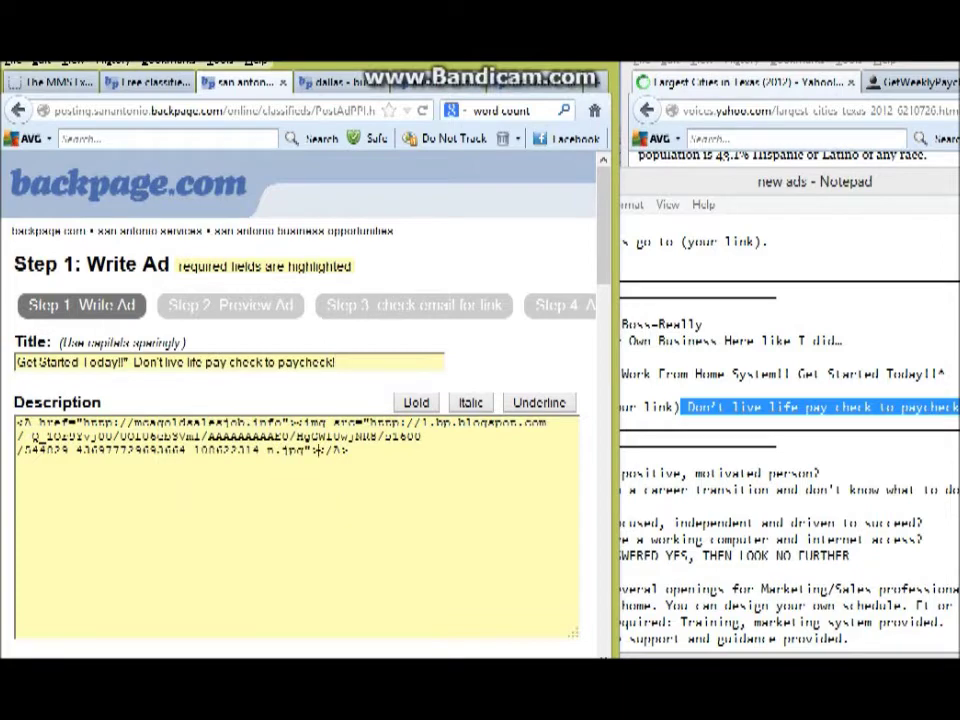
# Copy the heading "Fire Your Boss-Really" from the new ads file into the San Antonio ad's Location
pyautogui.scroll(-3, 300, 450)
pyautogui.click(762, 390)
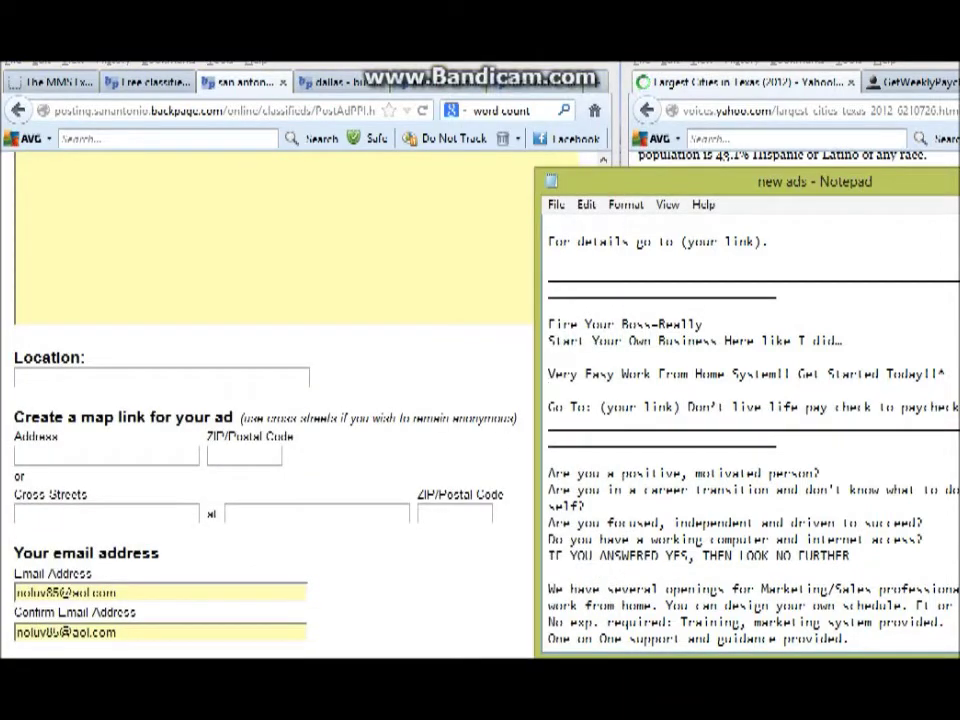
pyautogui.moveTo(549, 324); pyautogui.dragTo(704, 324)
pyautogui.click(704, 324)
pyautogui.hotkey('shift', 'Home')
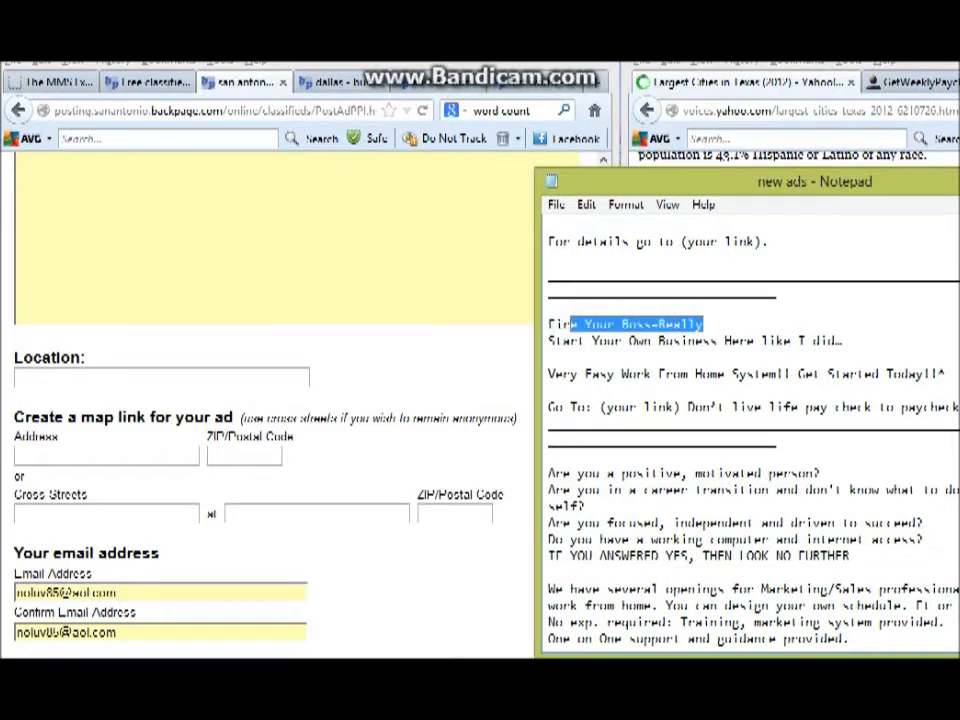
pyautogui.rightClick(578, 322)
pyautogui.click(598, 380)
pyautogui.click(75, 377)
pyautogui.rightClick(75, 377)
pyautogui.click(118, 451)
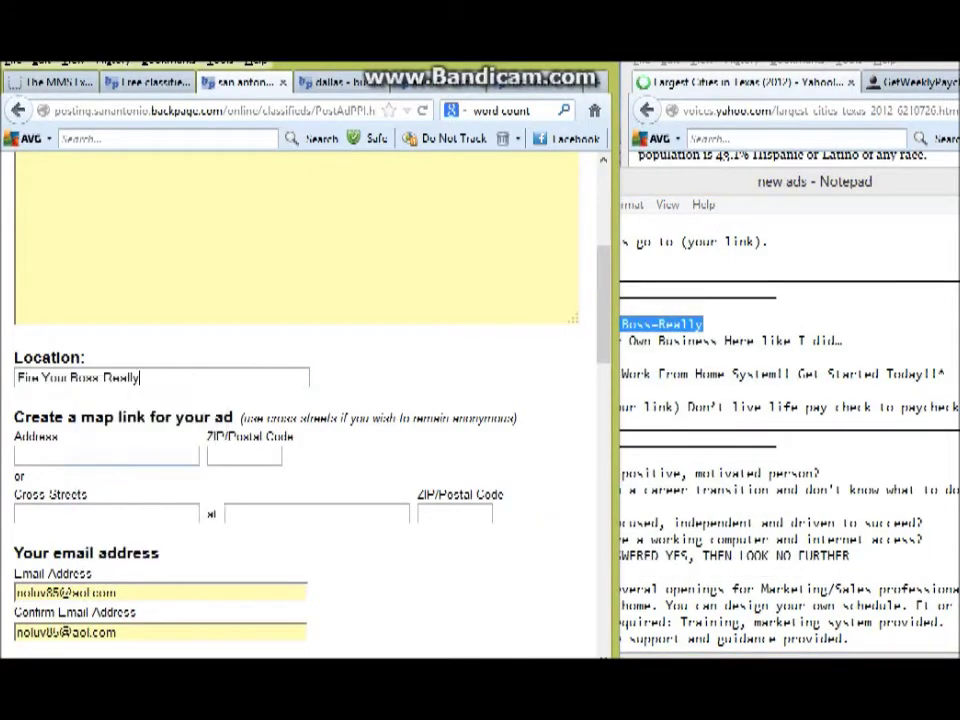
pyautogui.click(420, 375)
pyautogui.scroll(-5, 305, 400)
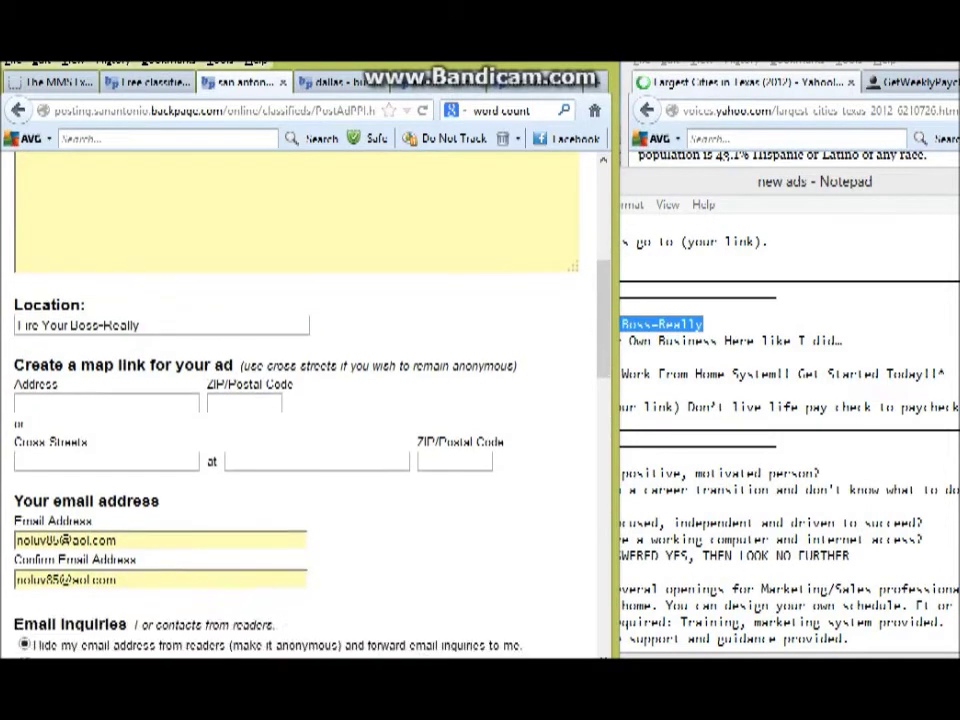
pyautogui.scroll(8, 305, 400)
pyautogui.scroll(2, 300, 400)
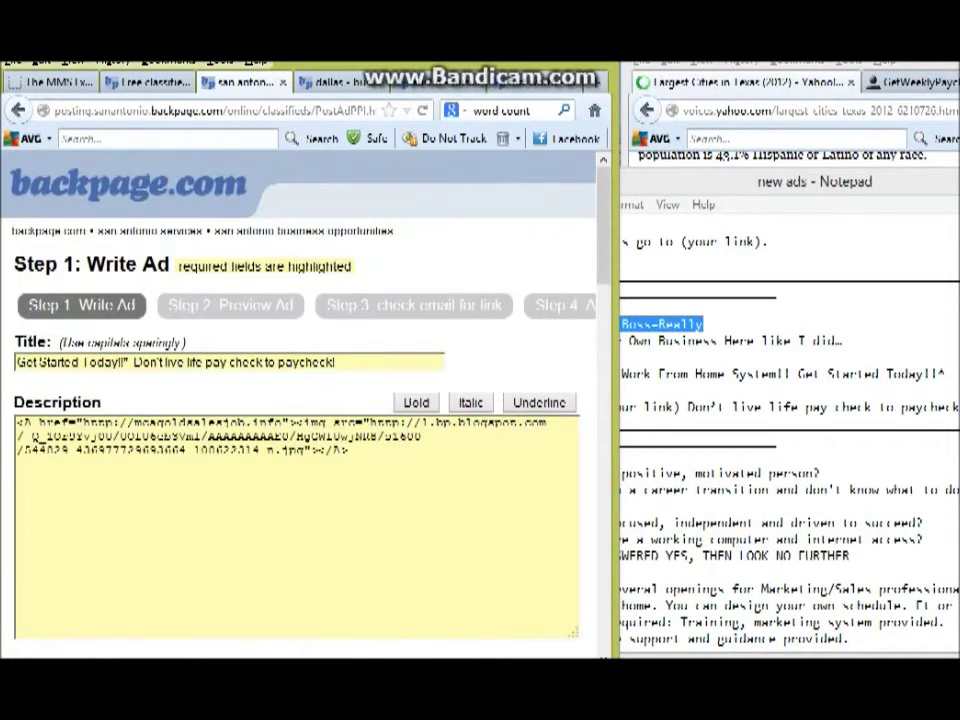
# Copy "We offer a risk-free system online which is fully guaranteed" from the "CASH HUGE WEEKLY PAYCHECKS!" sample into the Dallas ad's Title
pyautogui.hotkey('ctrl', 'Tab')
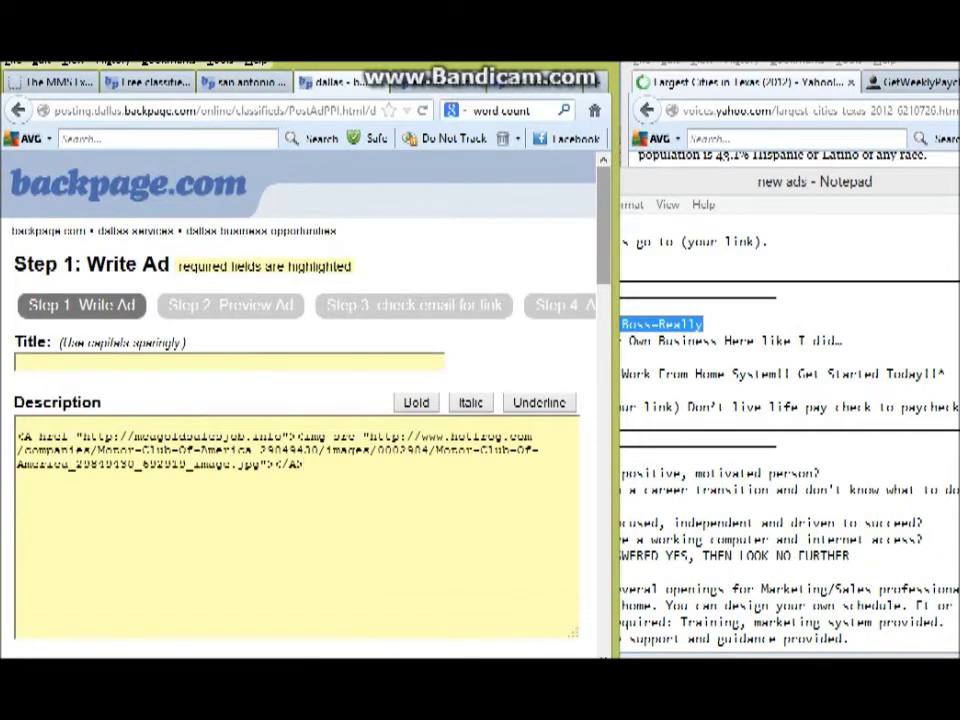
pyautogui.hotkey('alt', 'Tab')
pyautogui.scroll(-13, 750, 430)
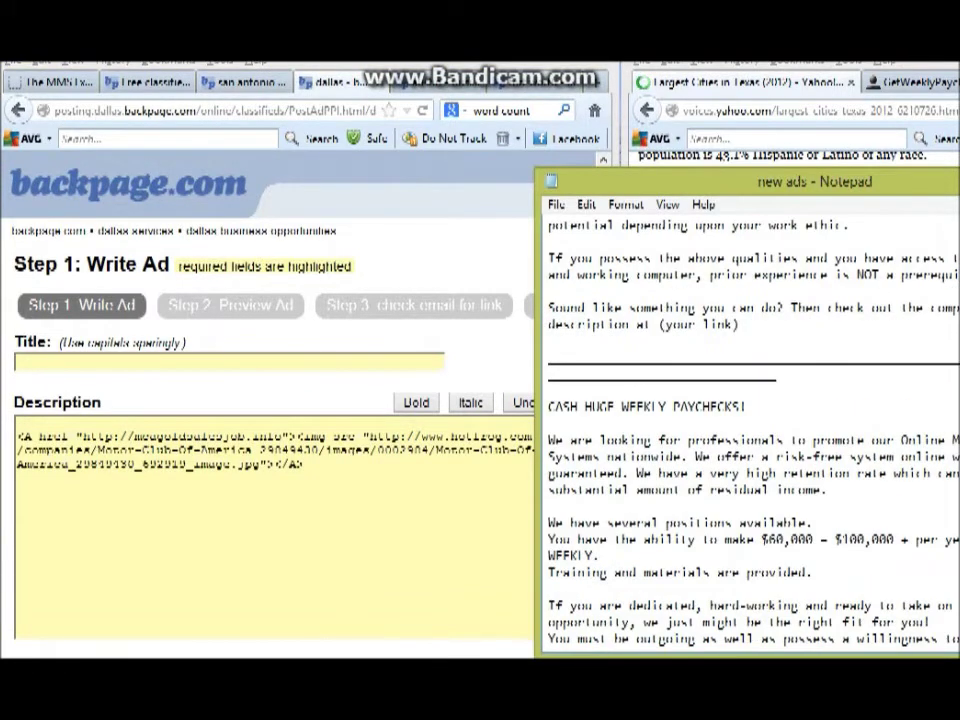
pyautogui.scroll(-3, 750, 420)
pyautogui.moveTo(695, 308); pyautogui.dragTo(623, 324)
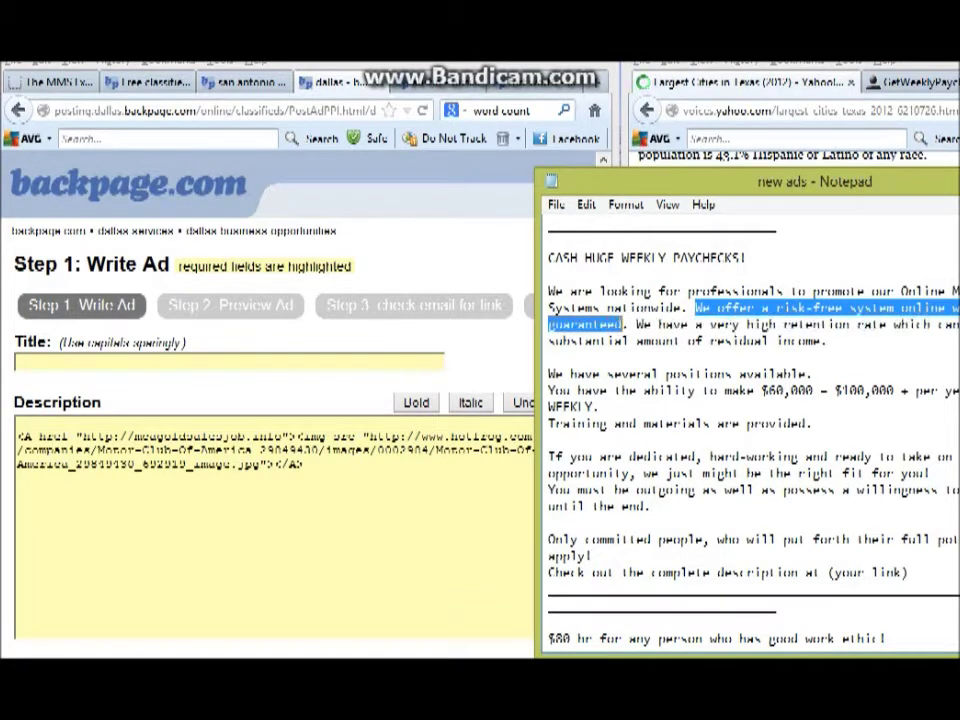
pyautogui.rightClick(621, 323)
pyautogui.click(643, 386)
pyautogui.click(200, 362)
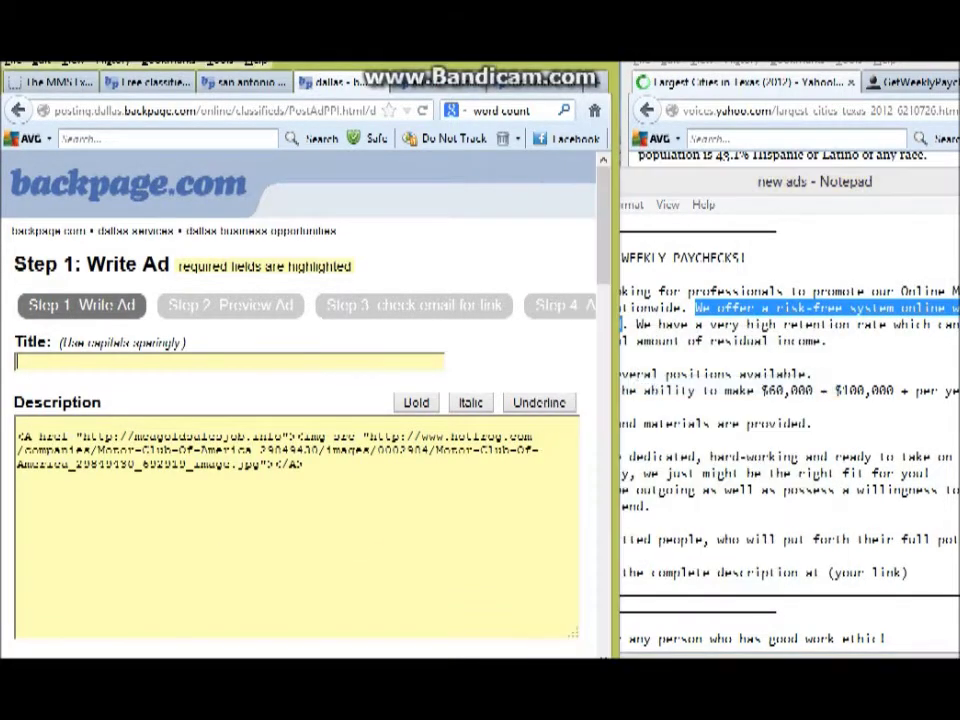
pyautogui.rightClick(220, 361)
pyautogui.click(262, 433)
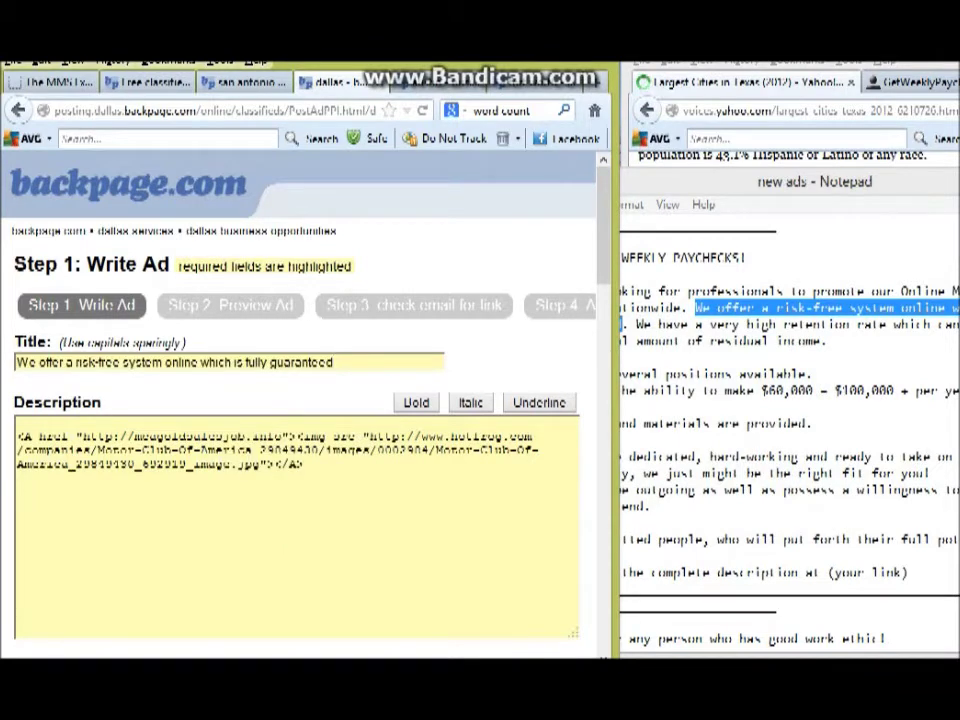
# Copy the yearly earnings phrase from the same sample into the Dallas ad's Location and trim it to "$60,000 - $100,000 + per year. WE PAY"
pyautogui.scroll(-5, 300, 400)
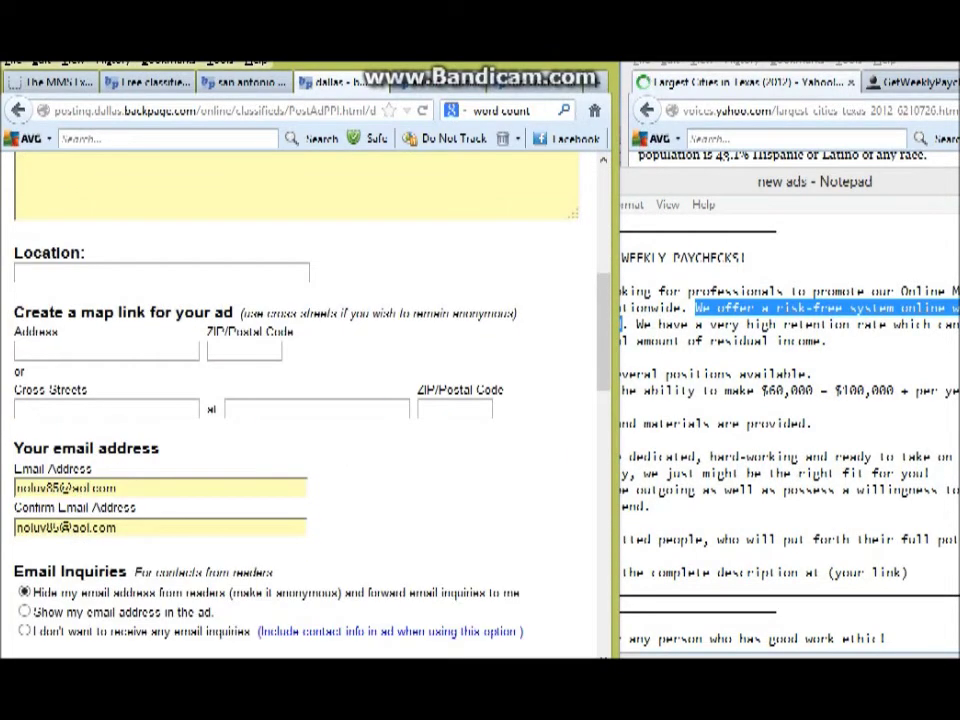
pyautogui.click(791, 424)
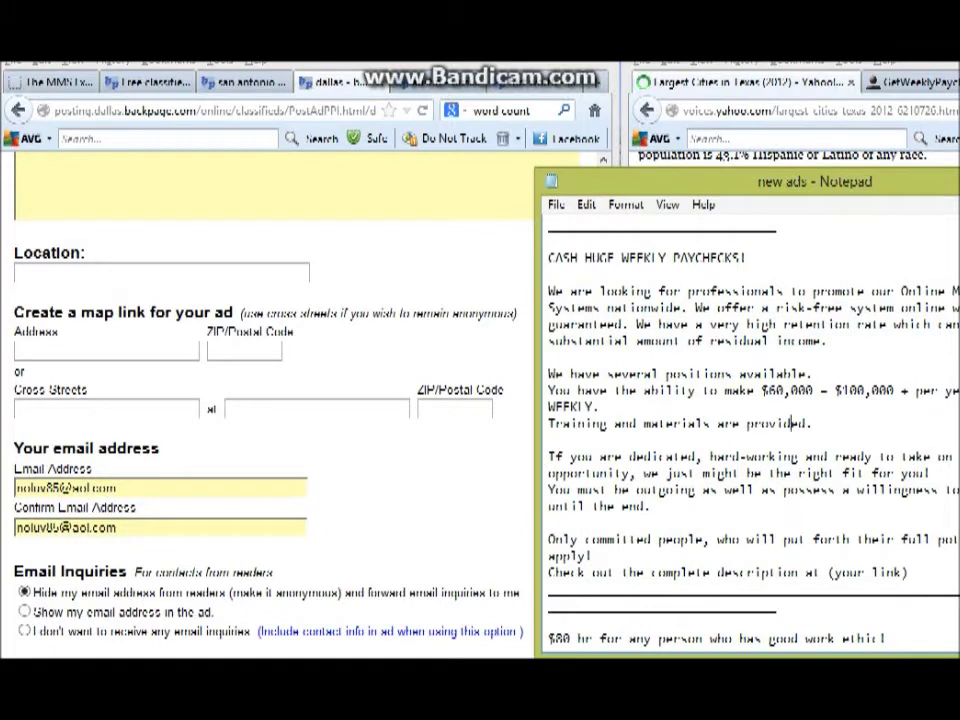
pyautogui.moveTo(762, 391); pyautogui.dragTo(600, 407)
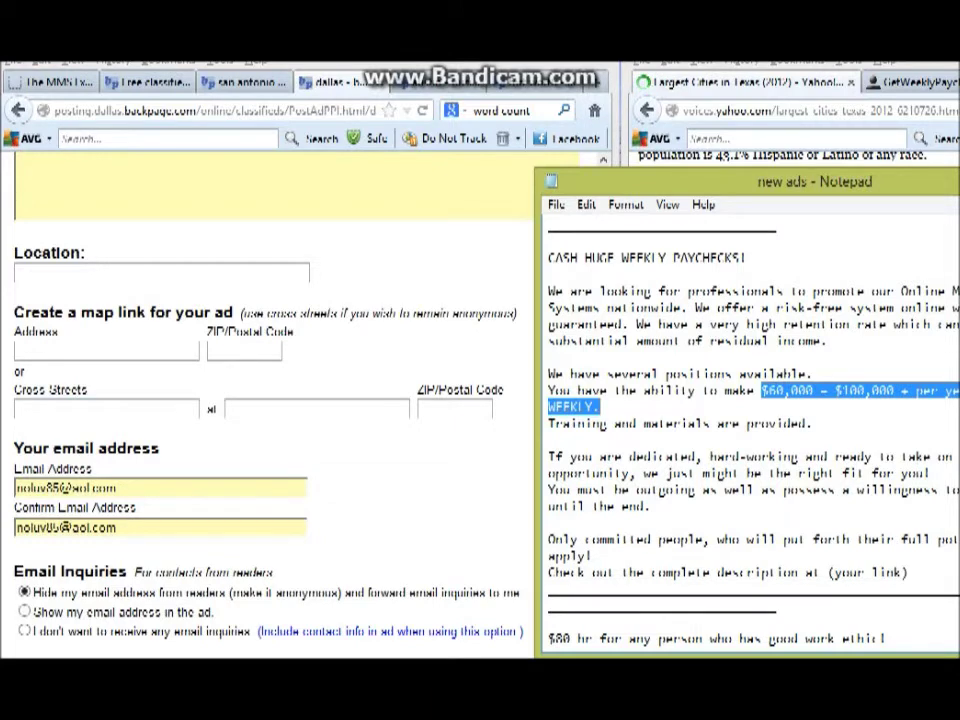
pyautogui.click(53, 273)
pyautogui.rightClick(53, 276)
pyautogui.click(99, 357)
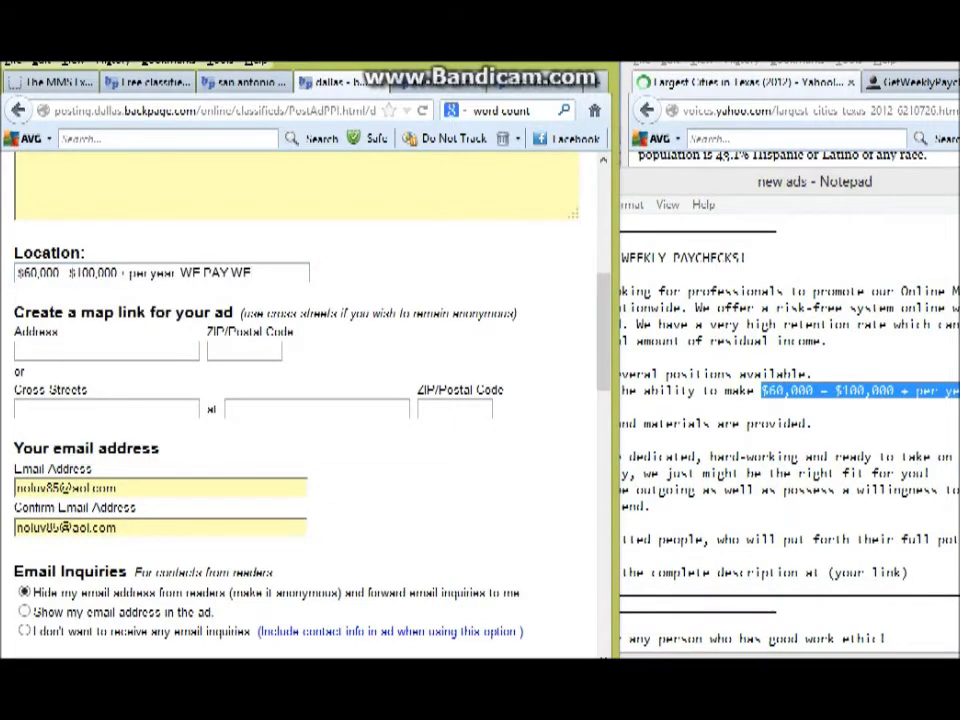
pyautogui.moveTo(253, 273); pyautogui.dragTo(229, 273)
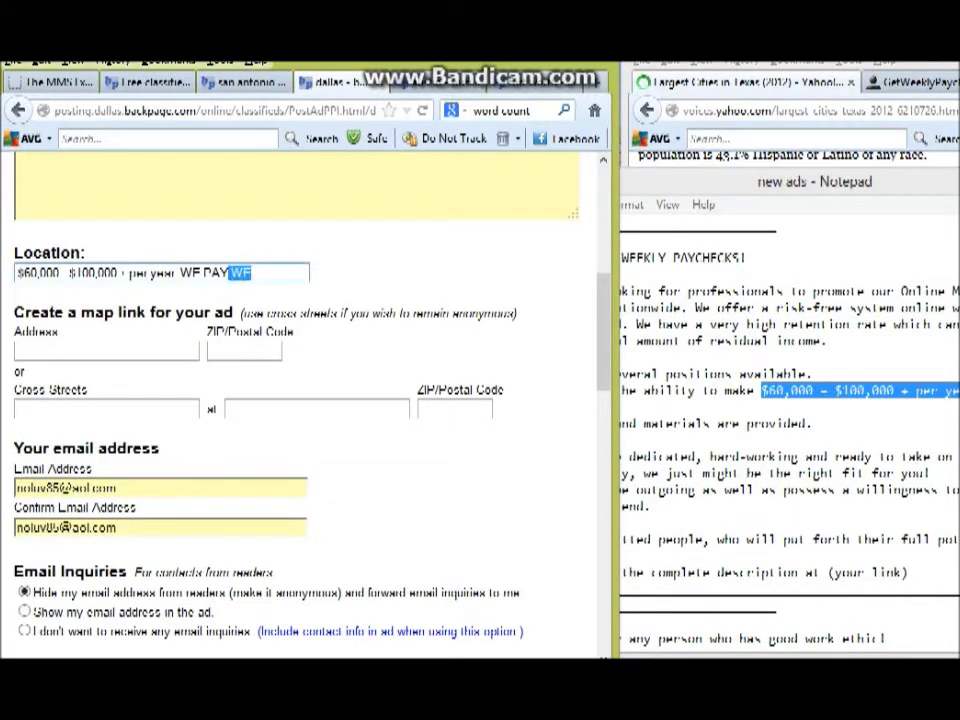
pyautogui.press('BackSpace')
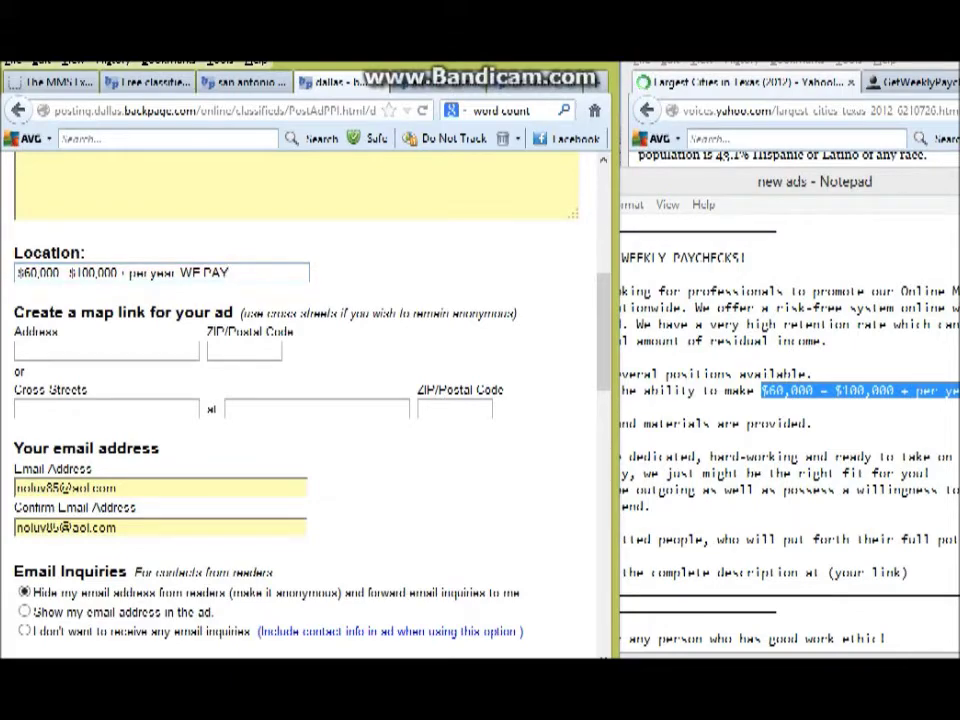
pyautogui.scroll(-1, 300, 400)
pyautogui.scroll(-4, 300, 400)
pyautogui.scroll(10, 300, 400)
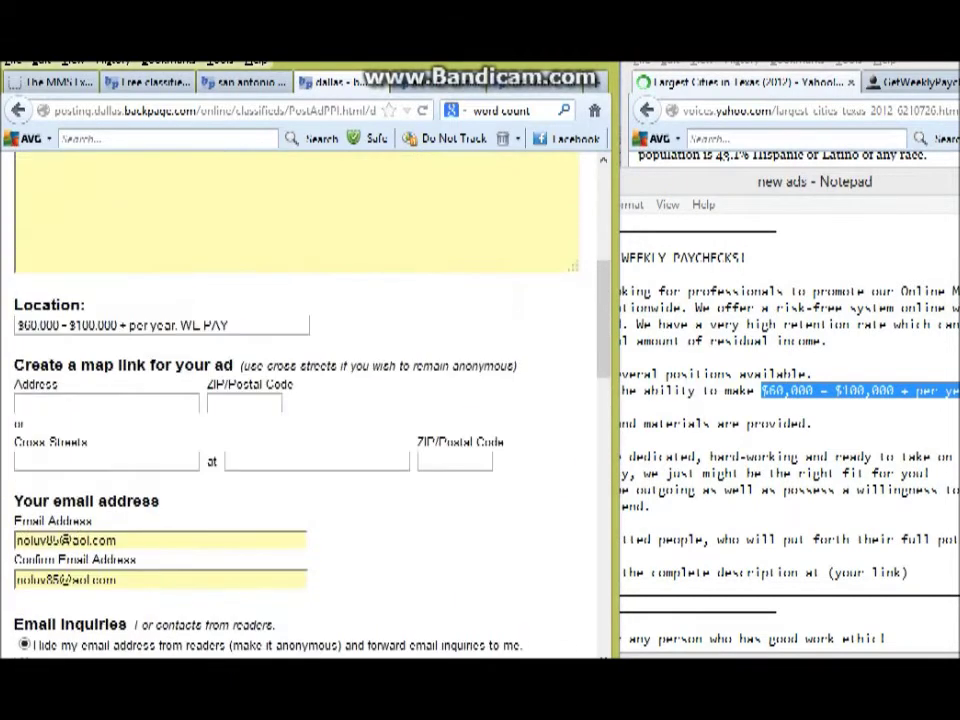
# Copy "You will be treated as a professional, not a "employee"" from the work-from-home sample in the new ads file into the Austin ad's Title
pyautogui.click(243, 83)
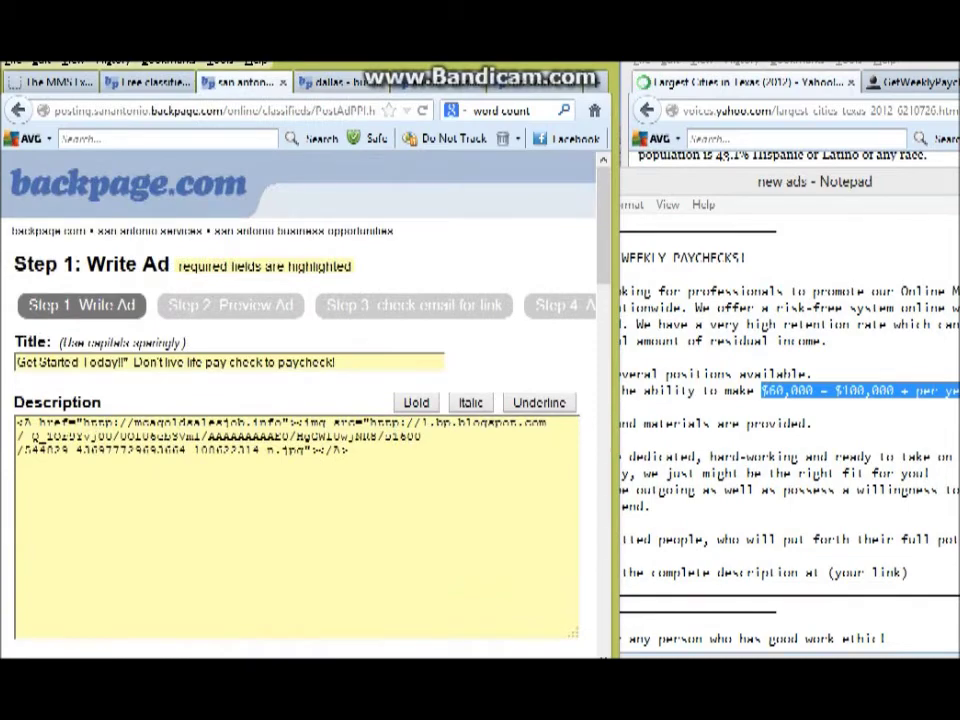
pyautogui.click(340, 83)
pyautogui.click(436, 83)
pyautogui.click(762, 374)
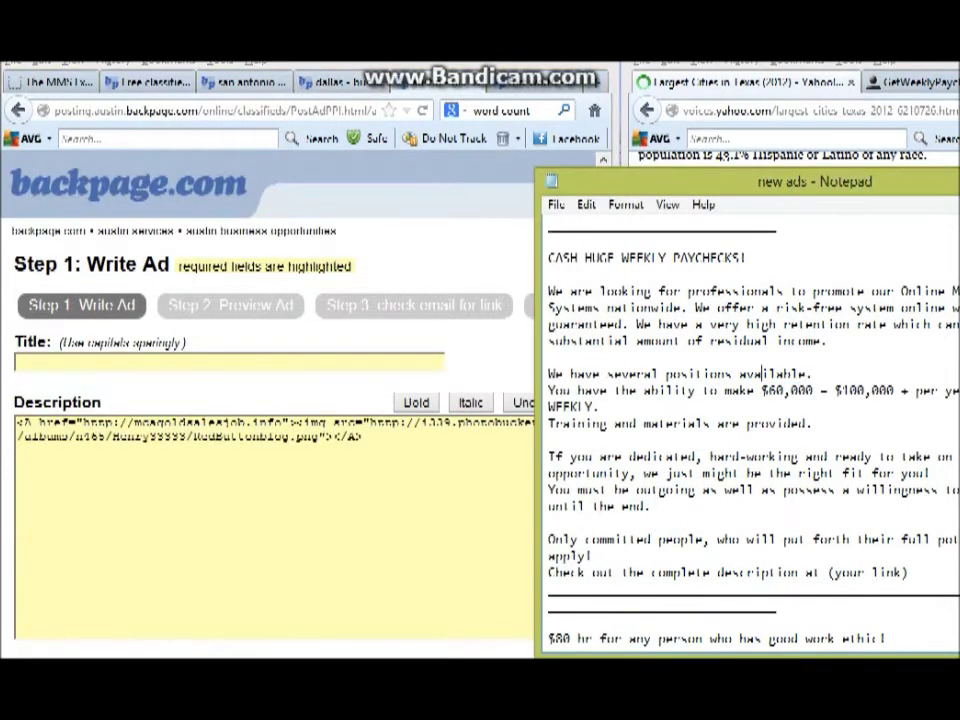
pyautogui.scroll(-9, 750, 430)
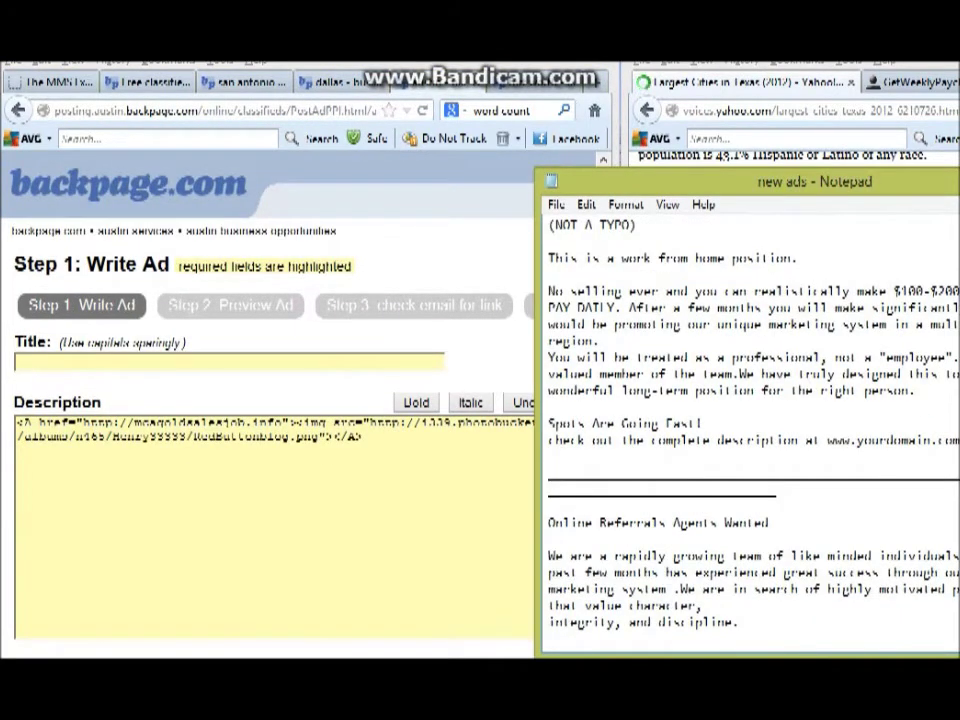
pyautogui.moveTo(548, 357); pyautogui.dragTo(953, 357)
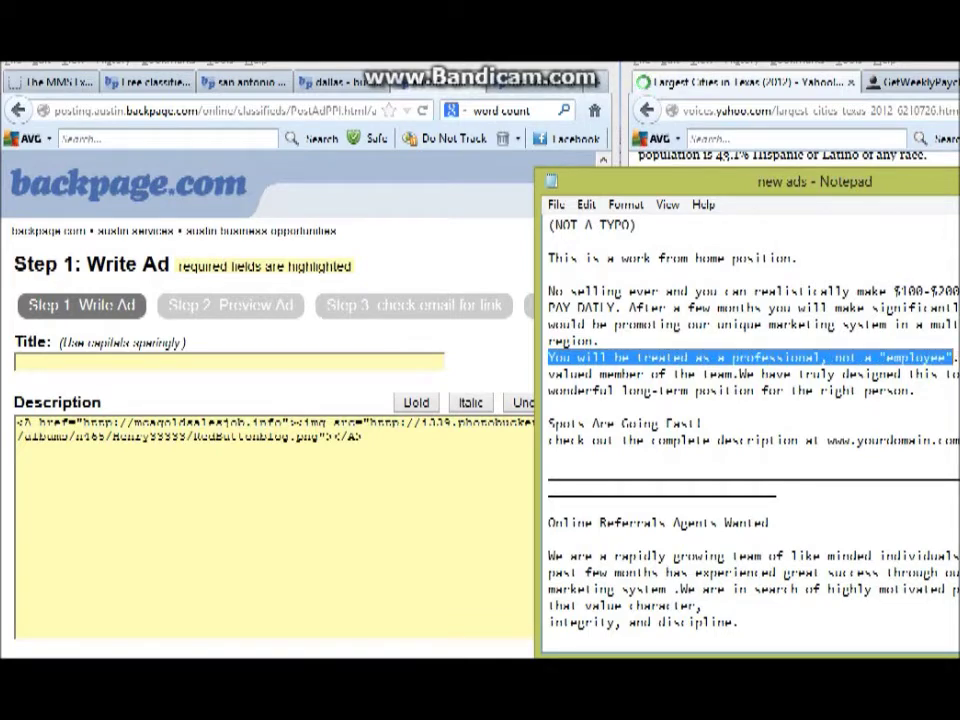
pyautogui.rightClick(917, 358)
pyautogui.click(938, 417)
pyautogui.click(220, 362)
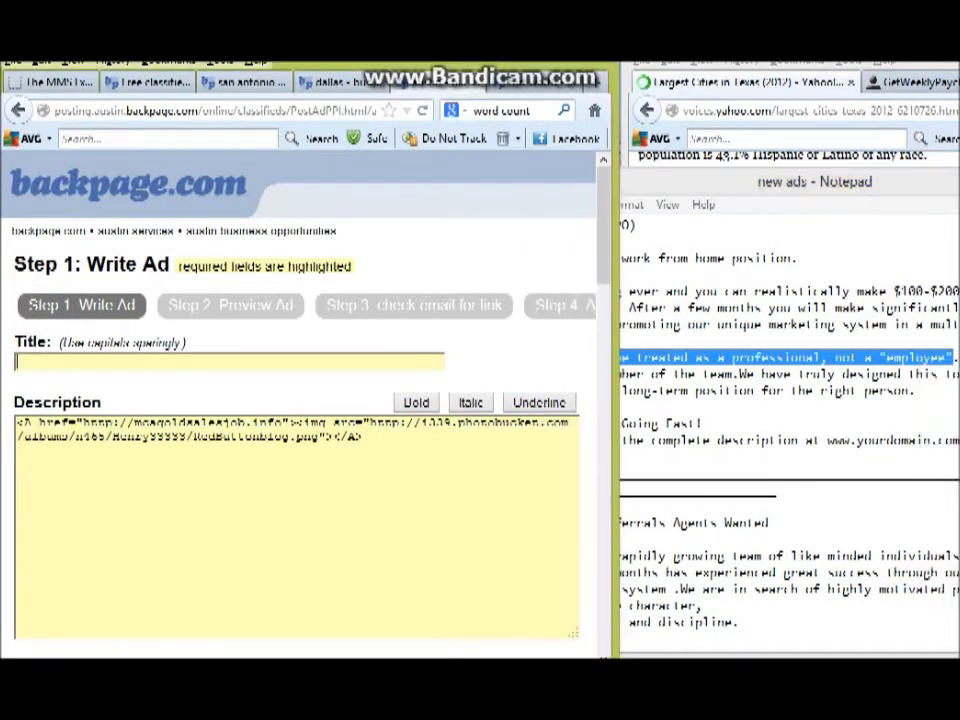
pyautogui.rightClick(220, 362)
pyautogui.click(261, 439)
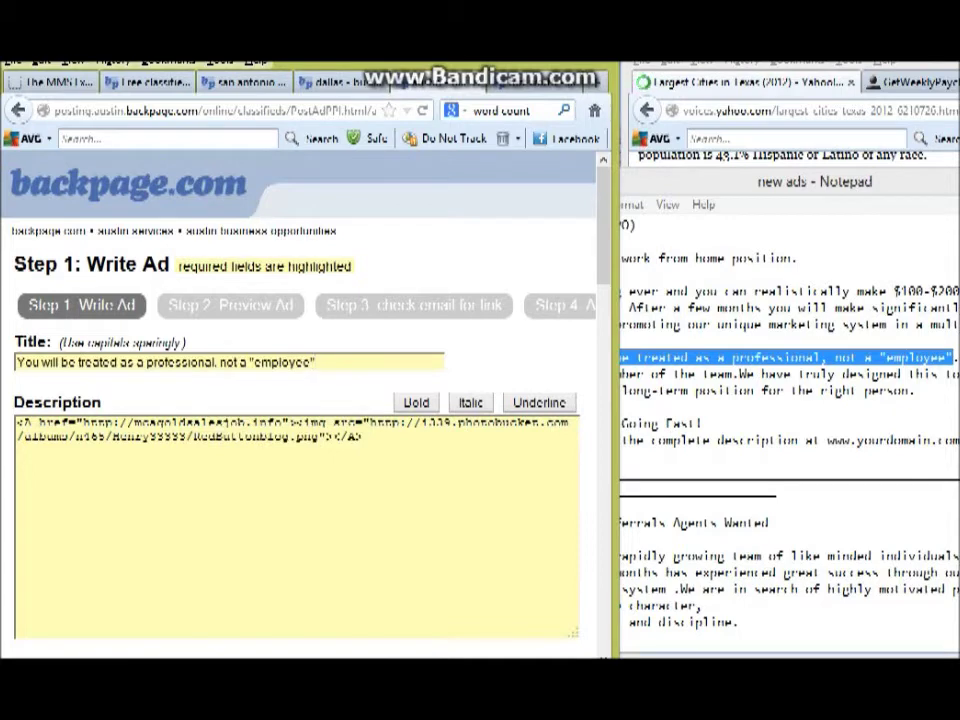
# Copy "Spots Are Going Fast!" from the same work-from-home sample into the Austin ad's Location
pyautogui.hotkey('alt', 'Tab')
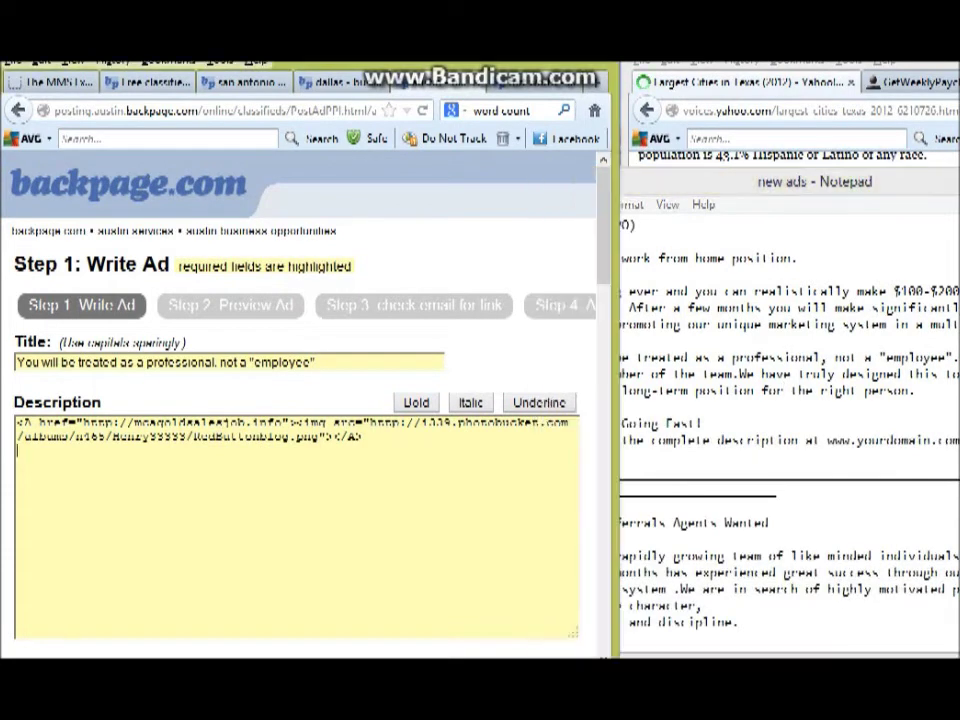
pyautogui.scroll(-5, 300, 400)
pyautogui.click(700, 407)
pyautogui.scroll(-2, 700, 407)
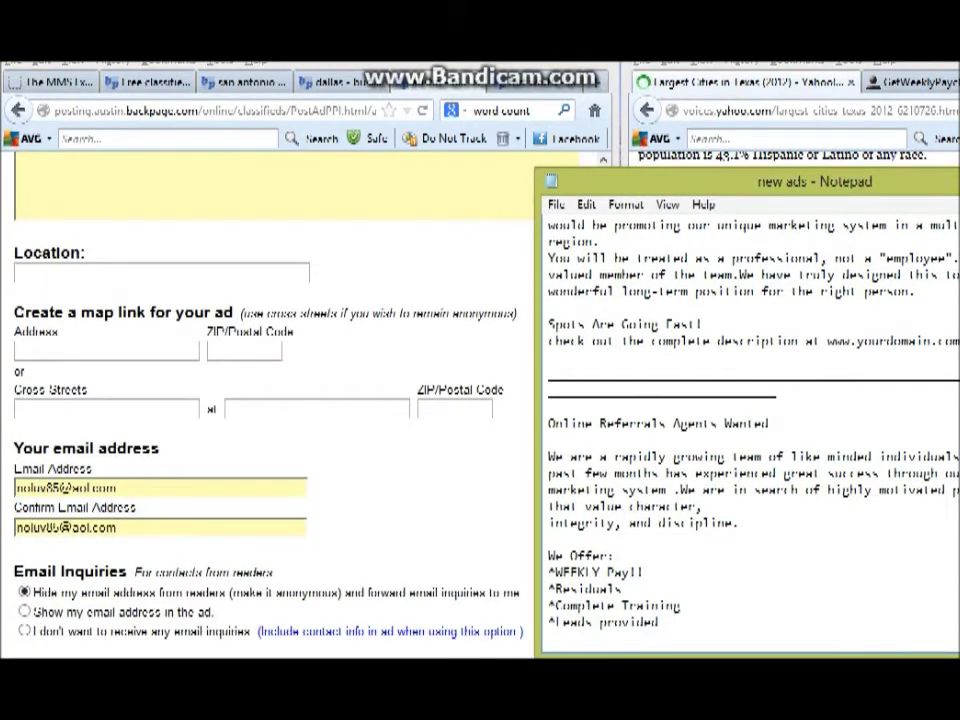
pyautogui.moveTo(548, 324); pyautogui.dragTo(700, 324)
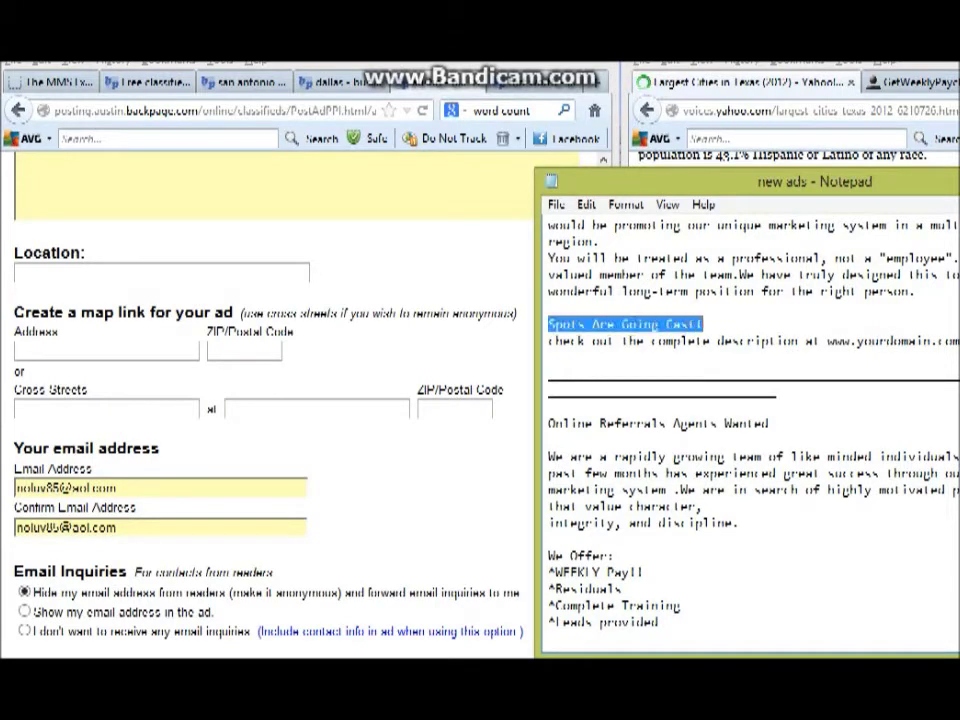
pyautogui.rightClick(663, 324)
pyautogui.click(705, 381)
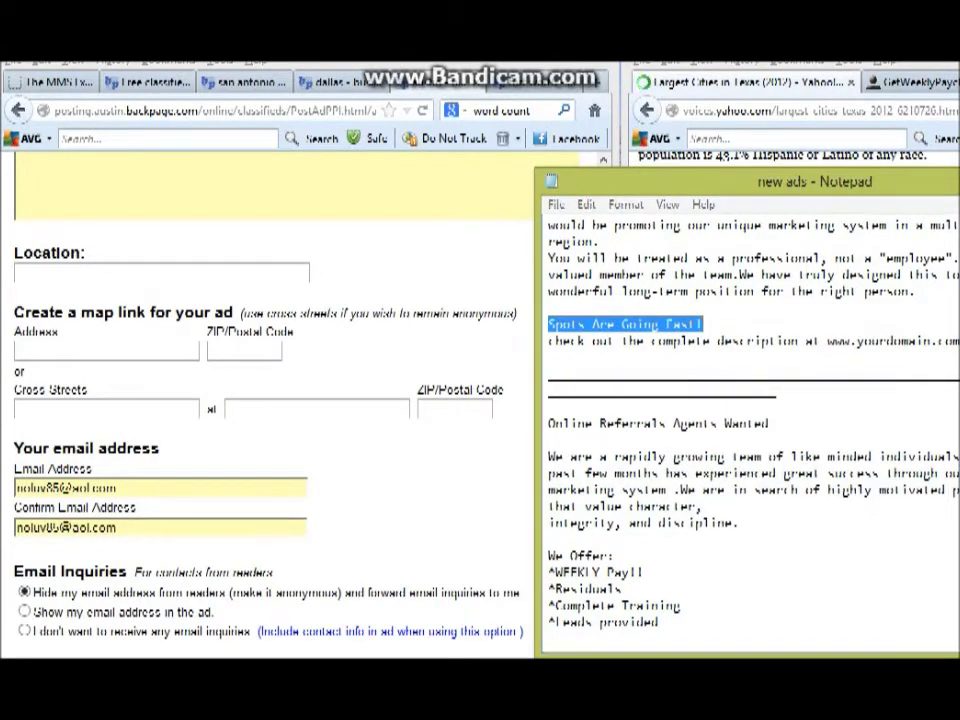
pyautogui.click(70, 272)
pyautogui.rightClick(68, 276)
pyautogui.click(112, 354)
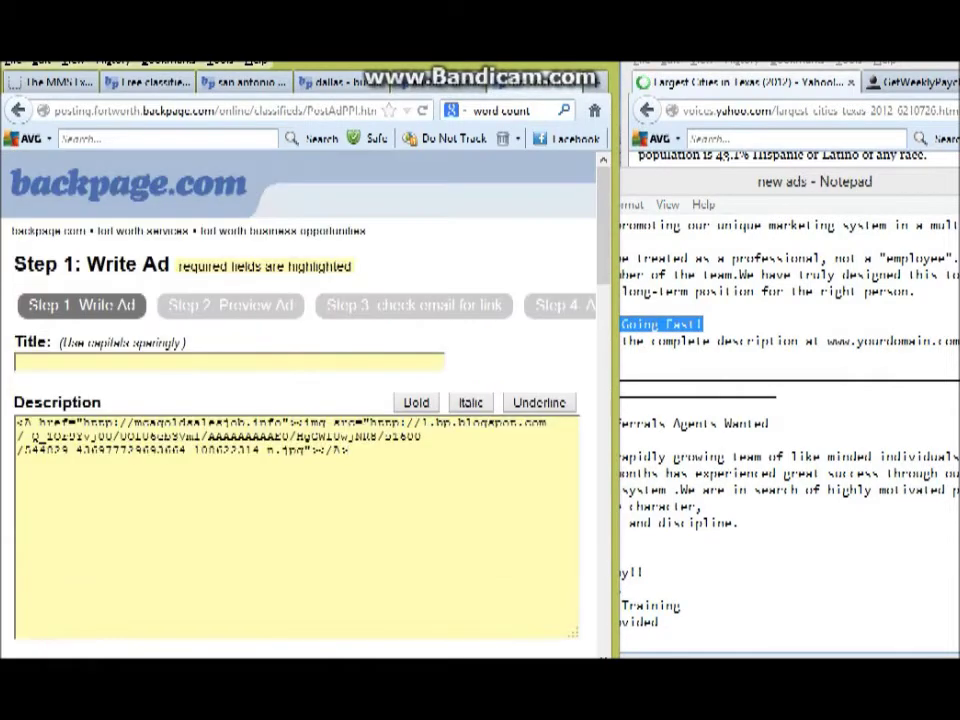
# Copy "if you have a job, you are involved in a pyramid scheme.." from the "Fire Your Boss-Really!" sample into the Fort Worth ad's Title
pyautogui.click(706, 324)
pyautogui.scroll(-18, 750, 400)
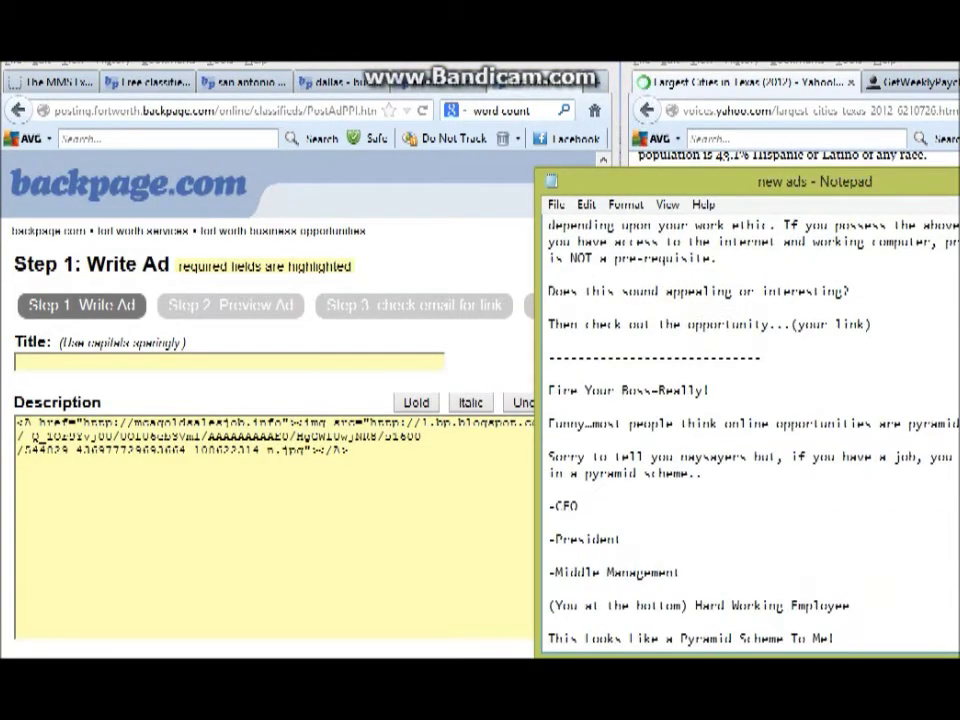
pyautogui.scroll(-5, 750, 420)
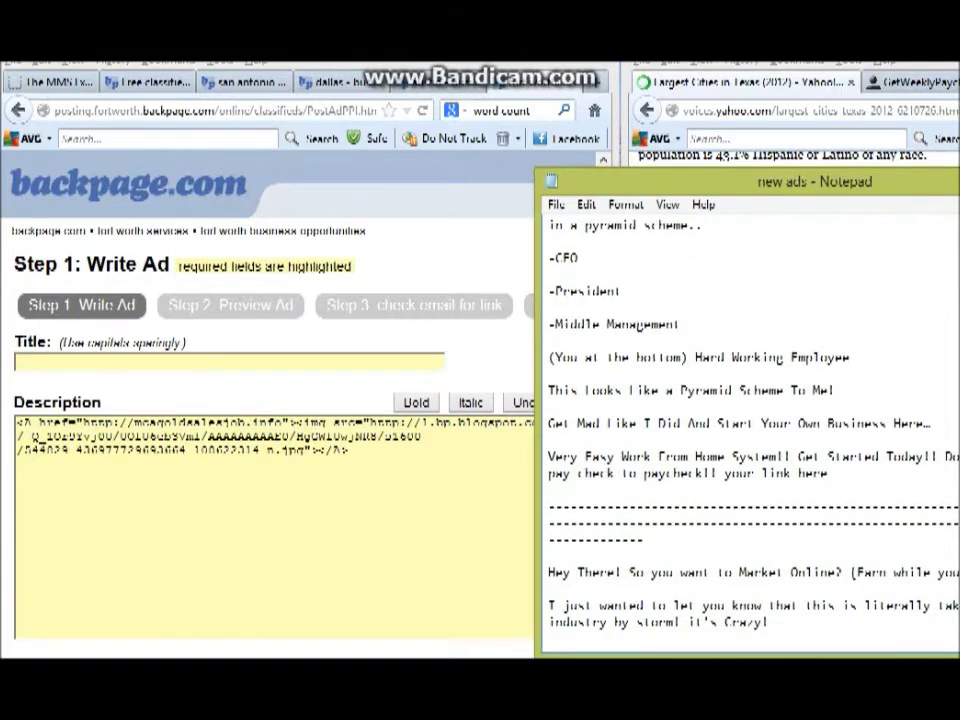
pyautogui.moveTo(548, 390); pyautogui.dragTo(834, 391)
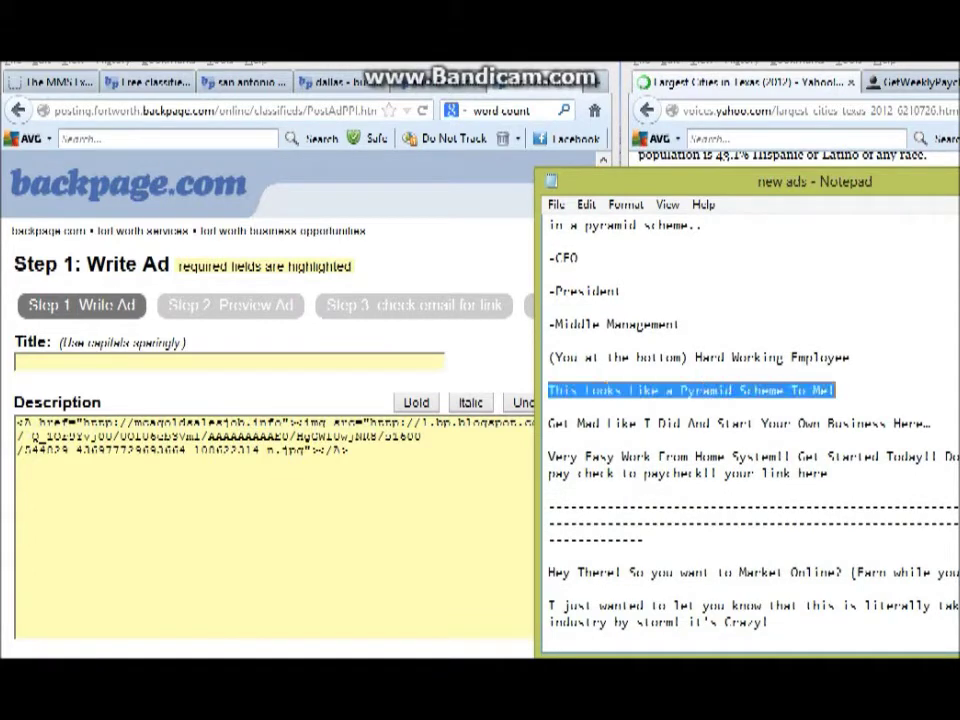
pyautogui.scroll(2, 750, 420)
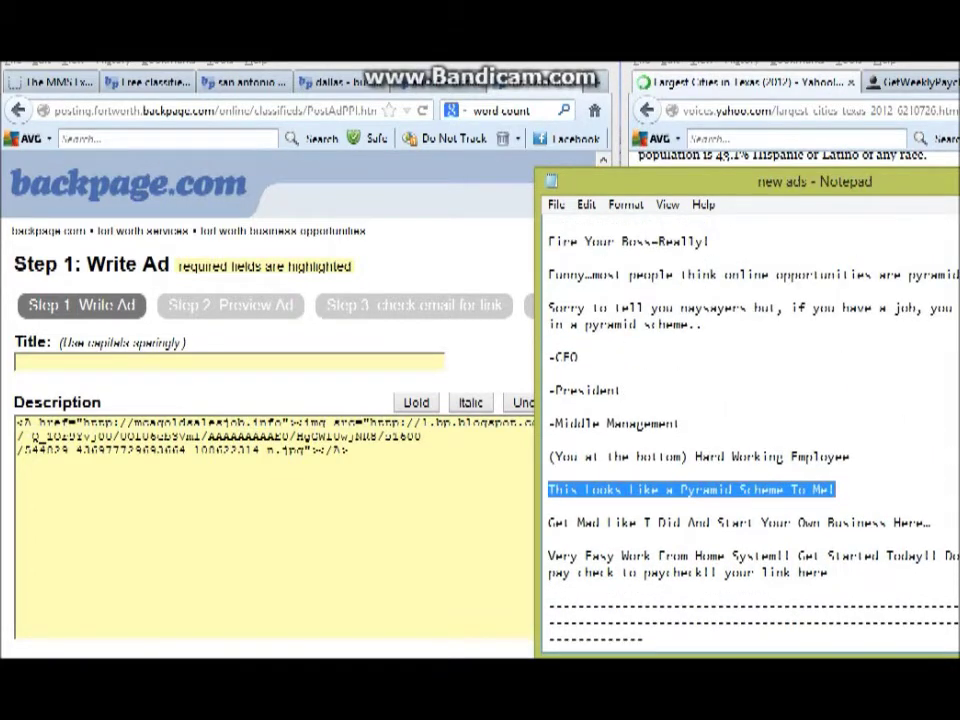
pyautogui.scroll(1, 750, 420)
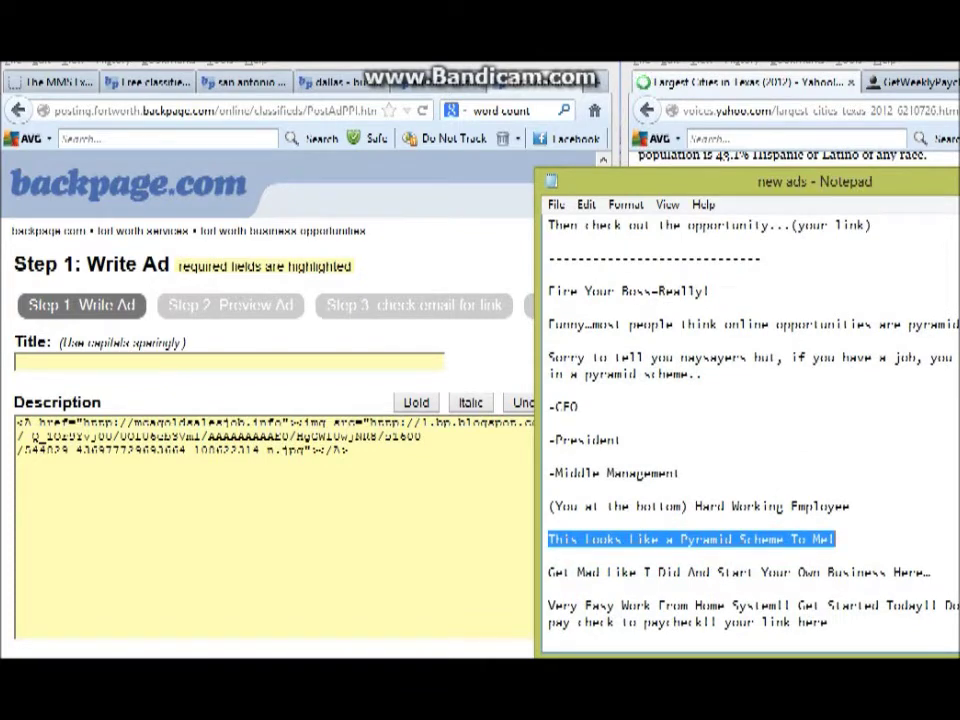
pyautogui.moveTo(893, 358); pyautogui.dragTo(703, 374)
pyautogui.moveTo(791, 358); pyautogui.dragTo(703, 374)
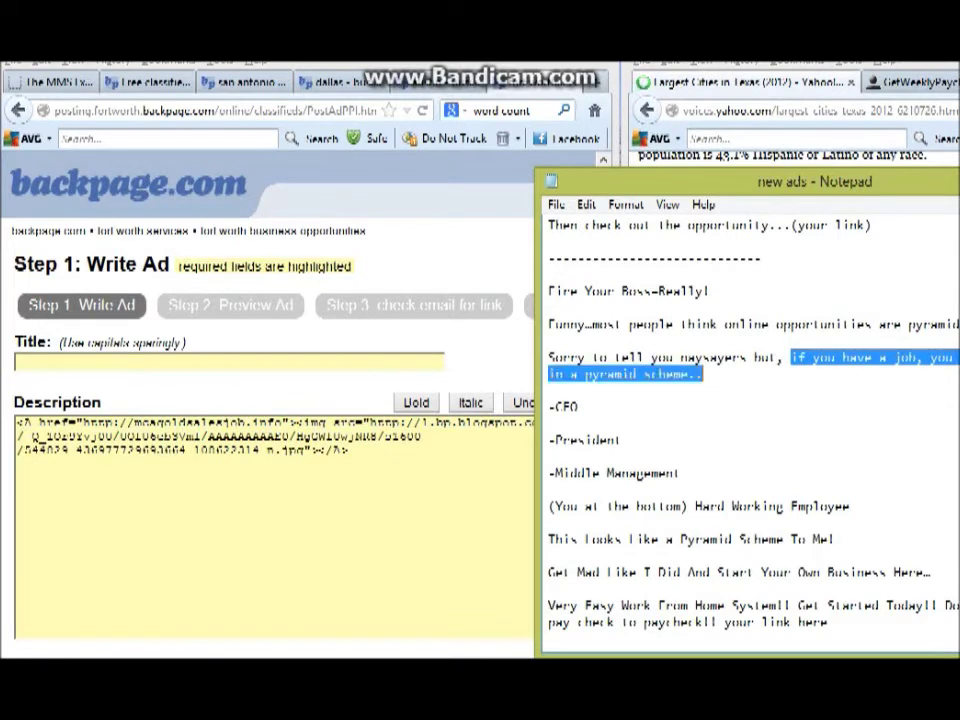
pyautogui.rightClick(938, 355)
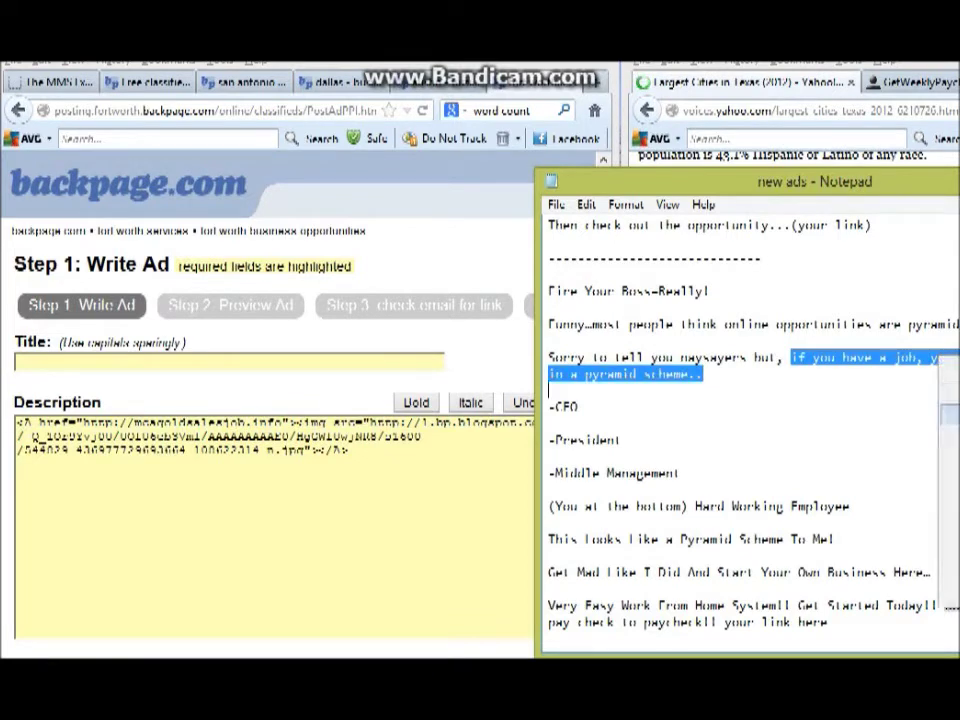
pyautogui.click(950, 414)
pyautogui.click(229, 362)
pyautogui.rightClick(248, 366)
pyautogui.click(290, 440)
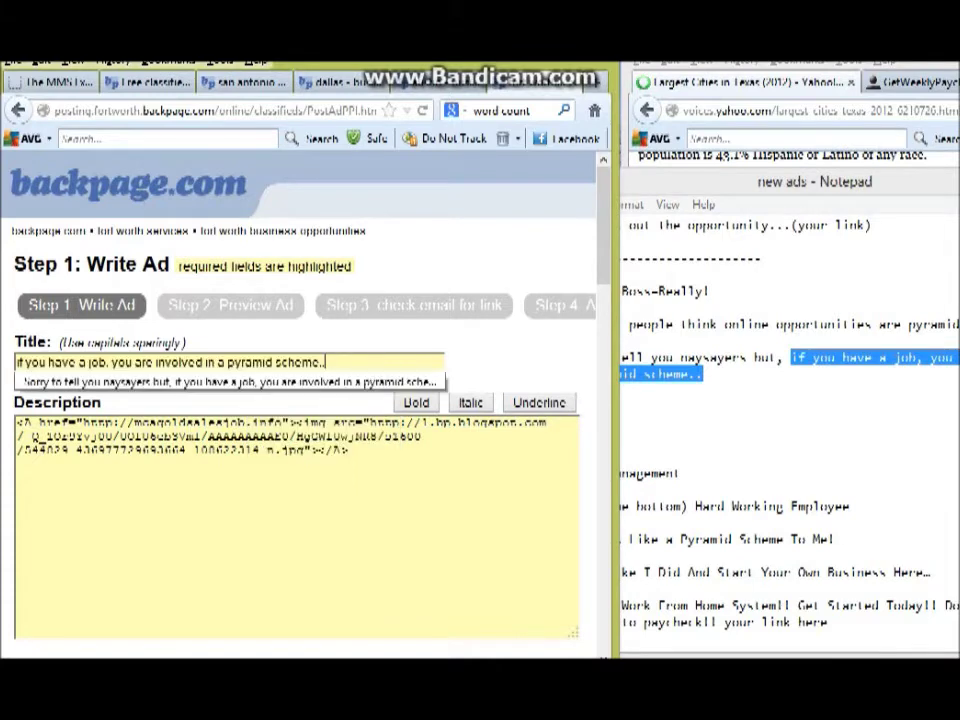
pyautogui.click(350, 451)
# Copy "Don't live life pay check to paycheck!!" from the end of the "Fire Your Boss-Really!" sample into the Fort Worth ad's Location
pyautogui.click(745, 490)
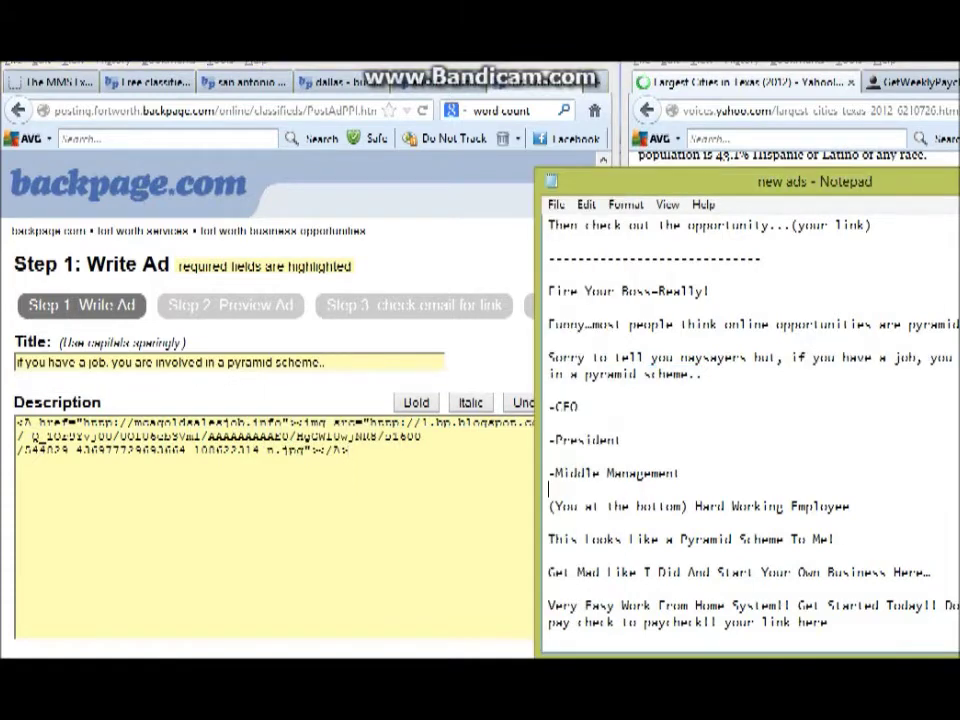
pyautogui.scroll(-3, 745, 490)
pyautogui.click(430, 500)
pyautogui.scroll(-5, 430, 500)
pyautogui.scroll(-3, 300, 400)
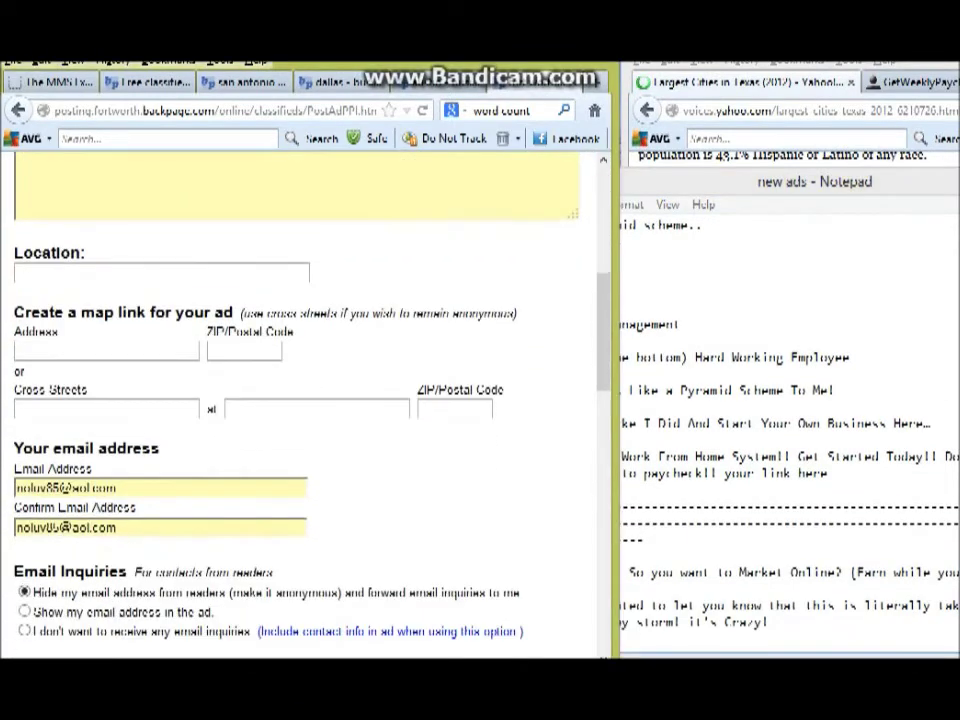
pyautogui.hotkey('alt', 'Tab')
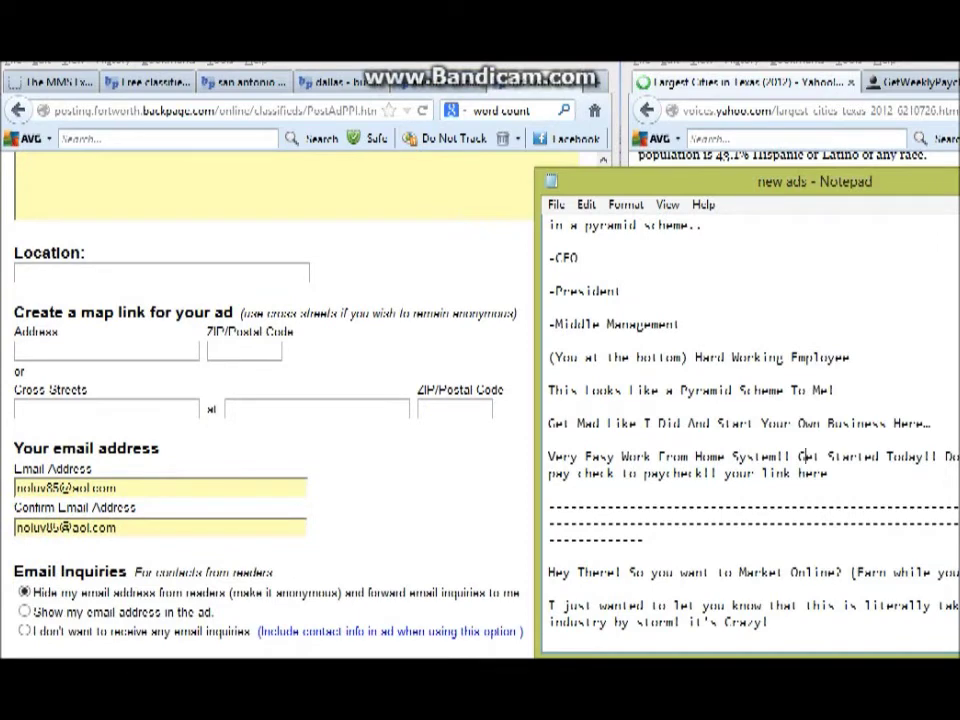
pyautogui.moveTo(944, 457); pyautogui.dragTo(717, 473)
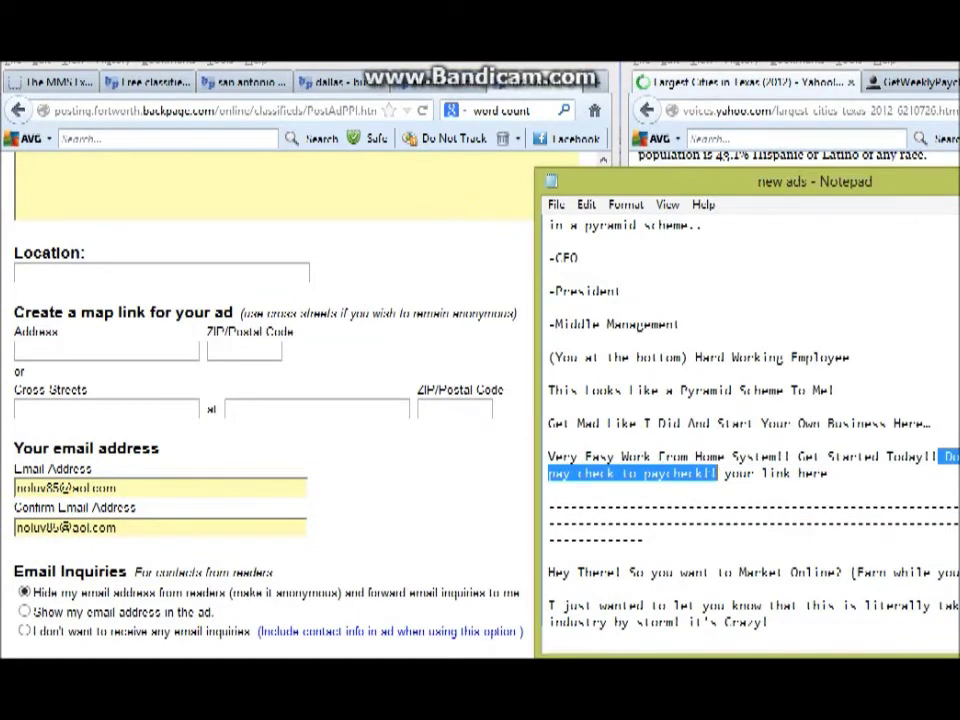
pyautogui.rightClick(717, 473)
pyautogui.click(760, 281)
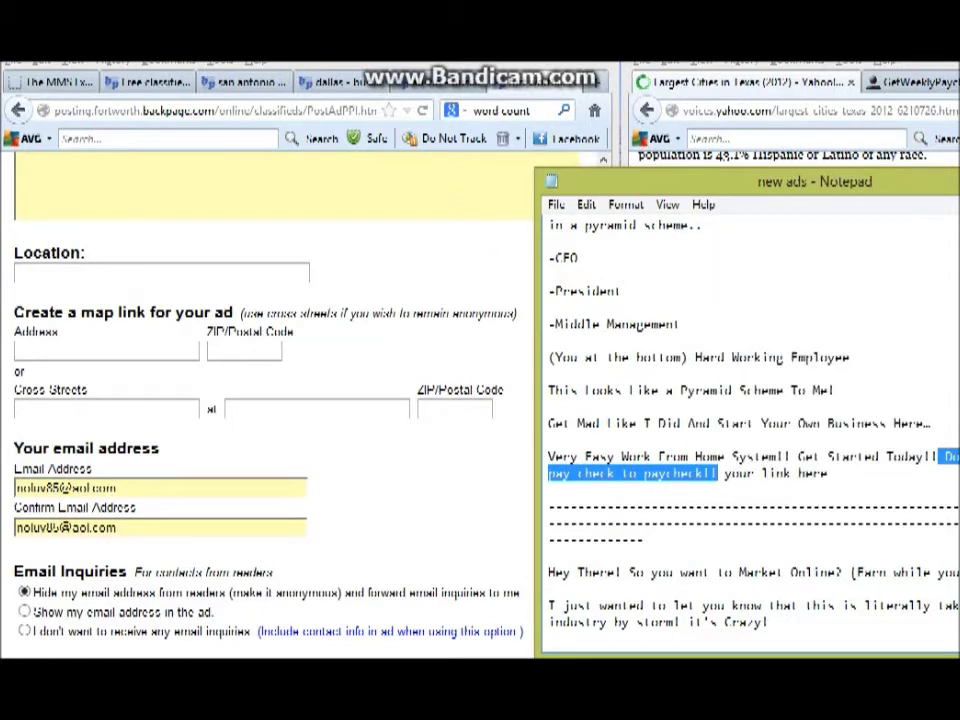
pyautogui.click(130, 273)
pyautogui.rightClick(130, 273)
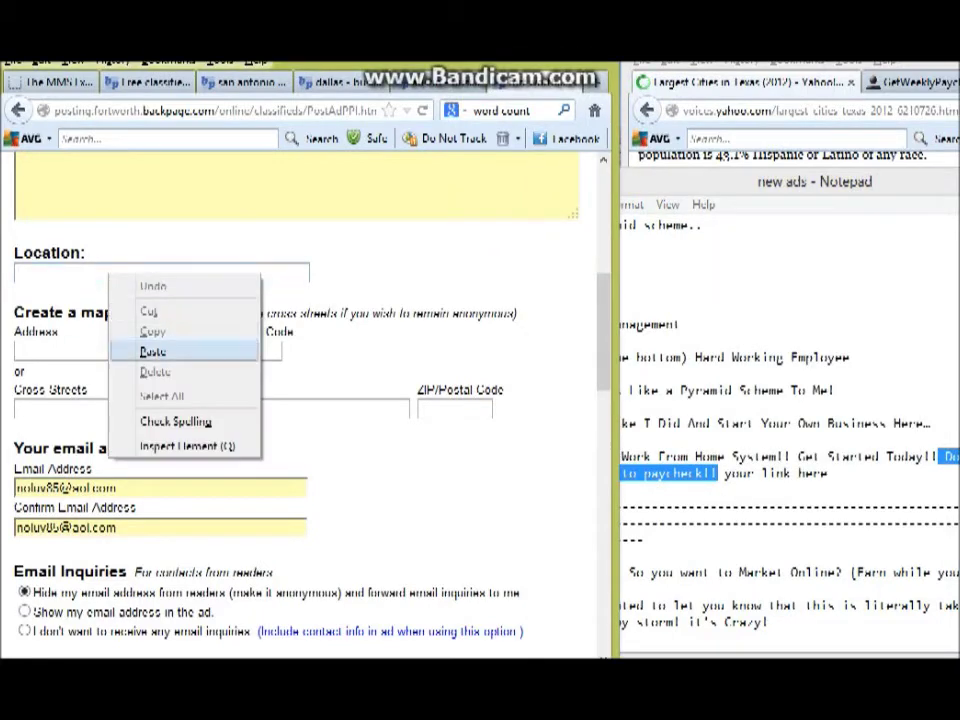
pyautogui.click(155, 349)
# Submit the San Antonio and Dallas ads to the preview stage without any paid upgrades or promotional code
pyautogui.scroll(-8, 300, 400)
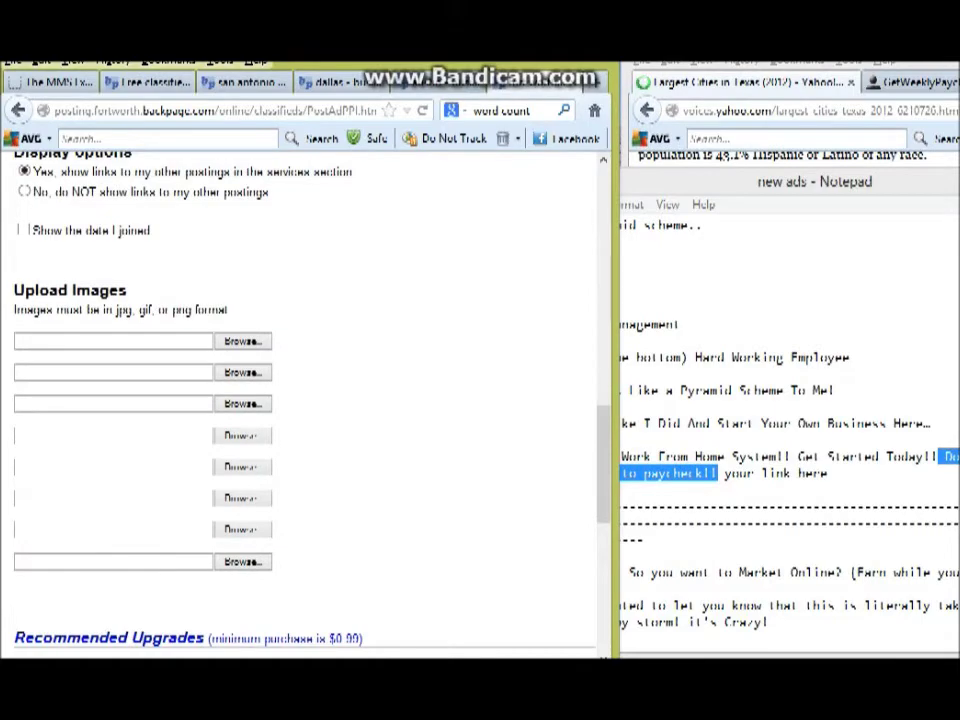
pyautogui.click(243, 82)
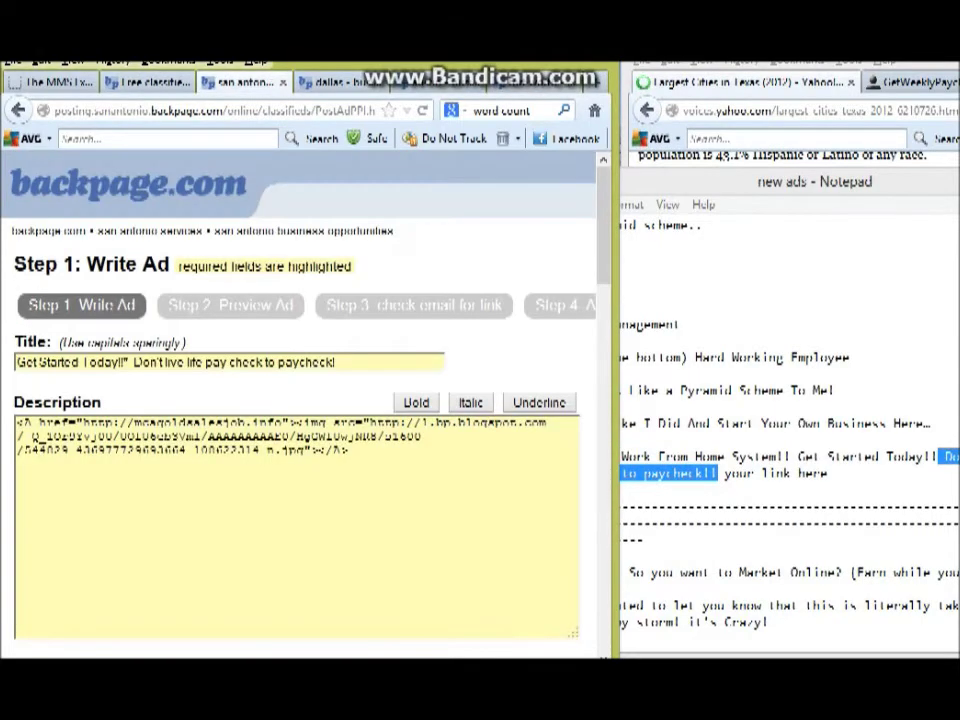
pyautogui.scroll(-12, 300, 400)
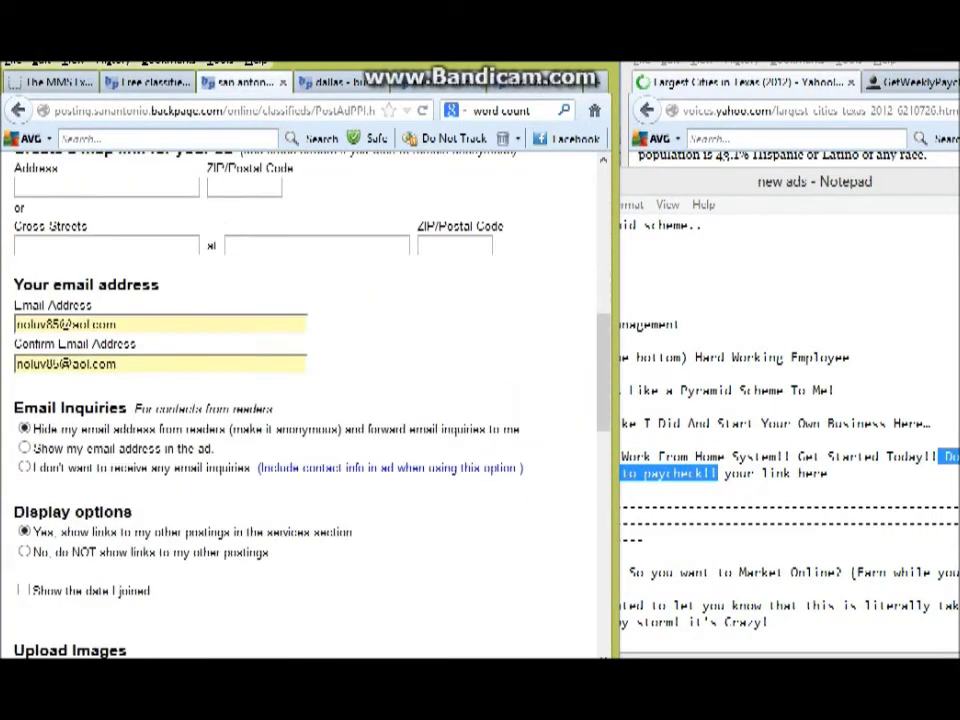
pyautogui.scroll(-3, 300, 400)
pyautogui.click(46, 536)
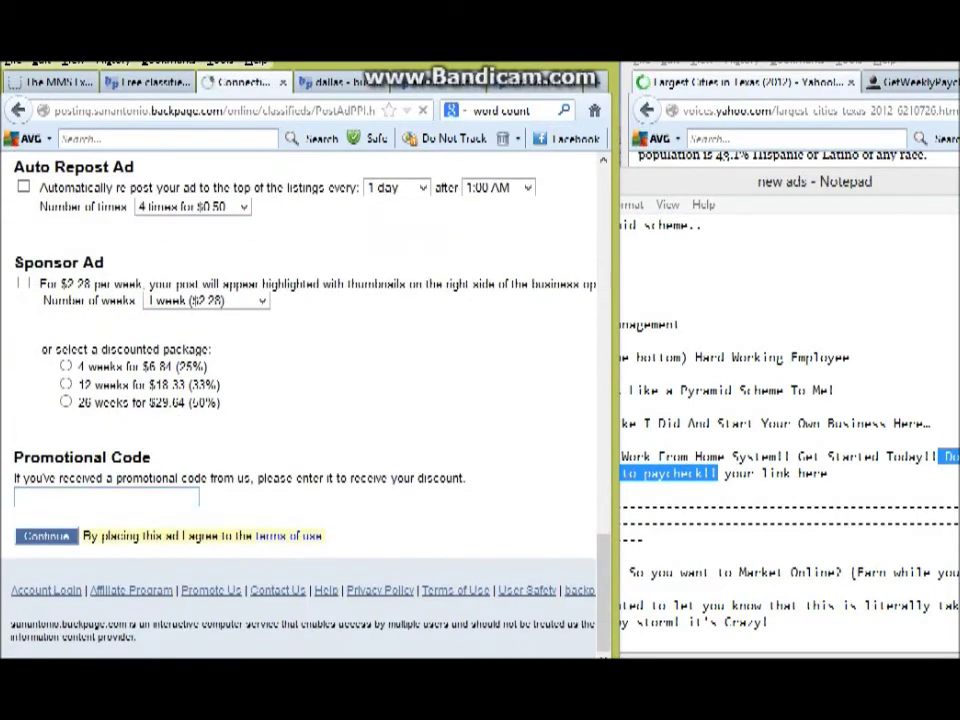
pyautogui.hotkey('ctrl', 'Tab')
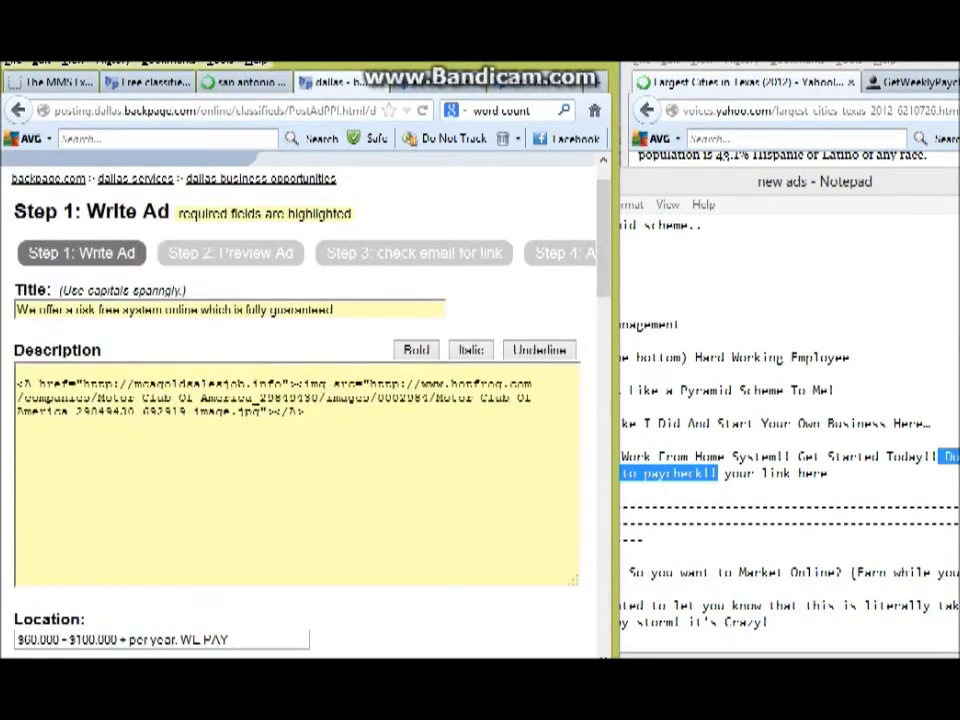
pyautogui.scroll(-15, 300, 400)
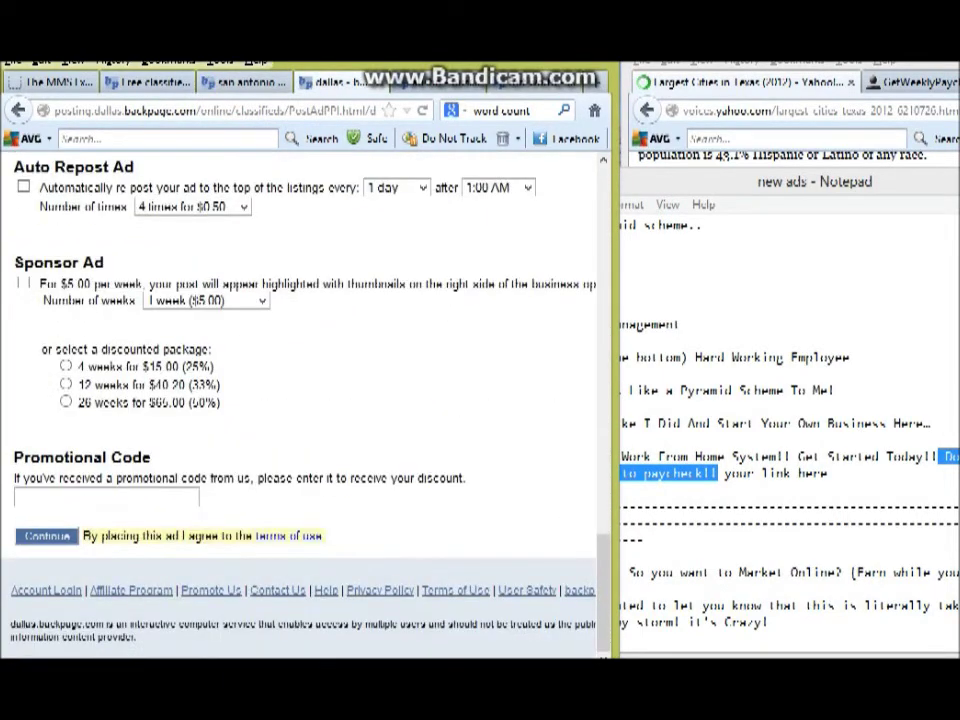
pyautogui.click(46, 536)
# Submit the Austin and Fort Worth ads to the preview stage without any paid upgrades or promotional code
pyautogui.hotkey('ctrl', 'Tab')
pyautogui.scroll(-2, 300, 400)
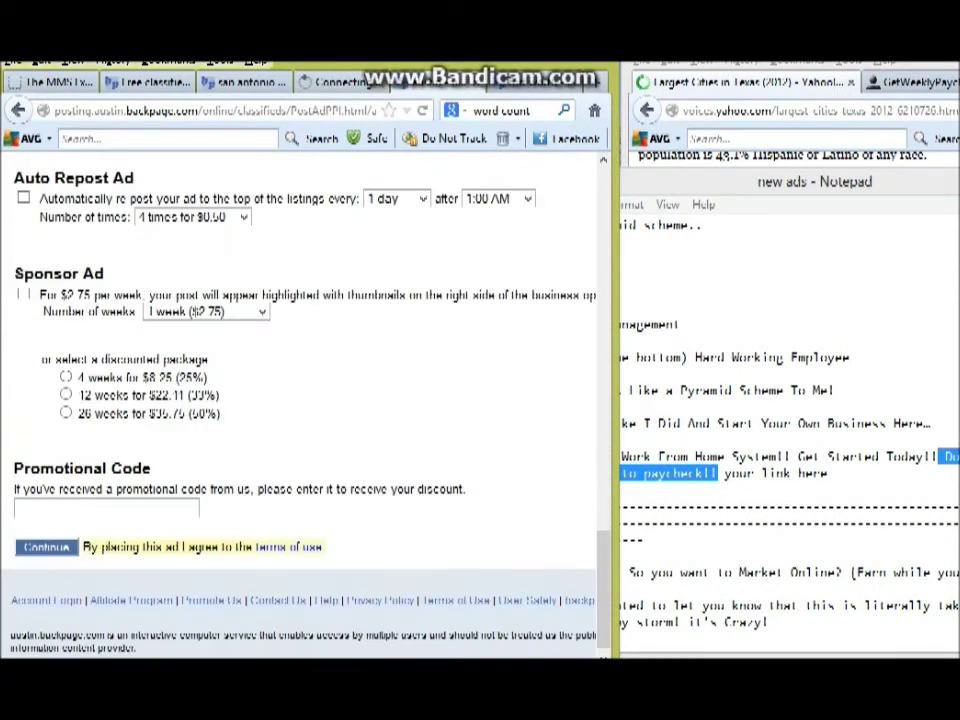
pyautogui.hotkey('ctrl', 'Tab')
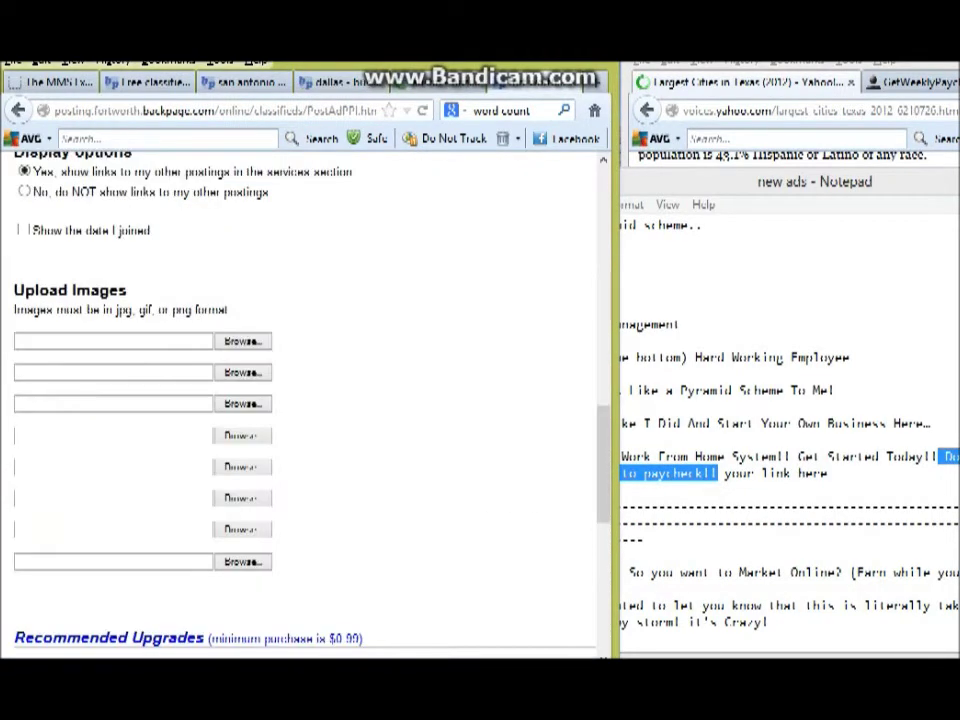
pyautogui.scroll(-15, 300, 400)
pyautogui.click(46, 536)
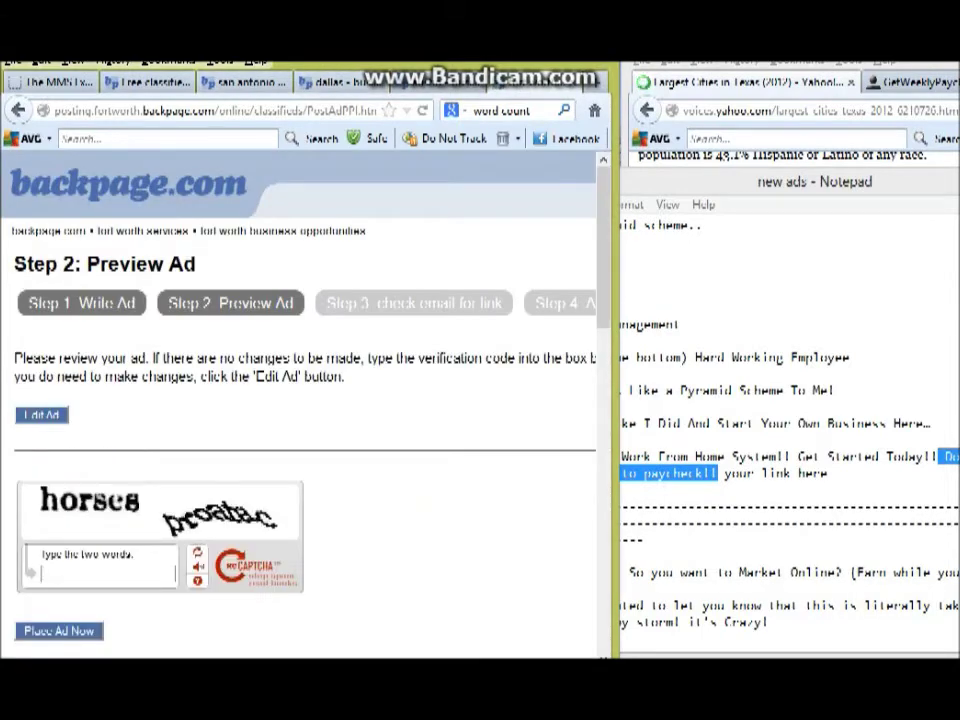
# Enter the two verification words on the Fort Worth ad's preview and place the ad
pyautogui.write('horsesproatac')
pyautogui.press('Return')
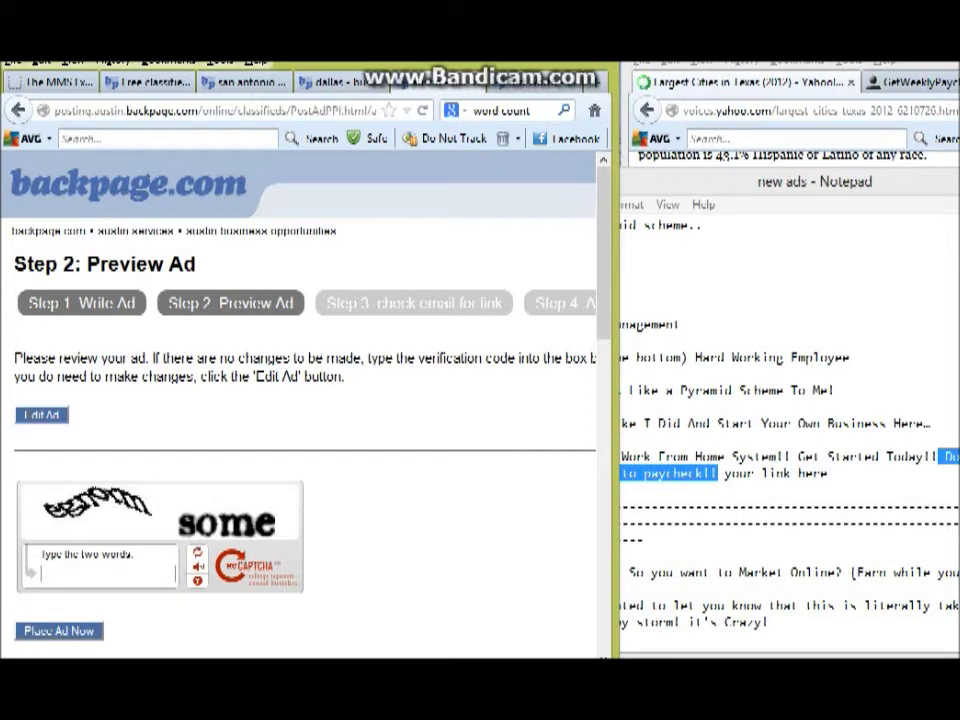
# Enter the two verification words on the Austin and Dallas ad previews and place both ads
pyautogui.write('ognormsome')
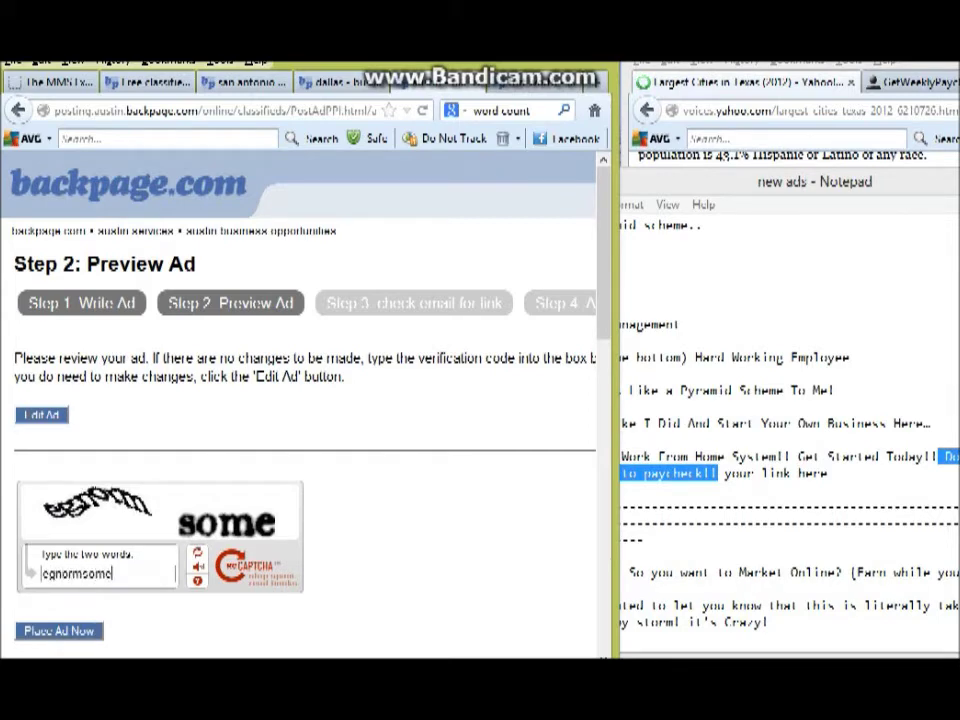
pyautogui.press('Return')
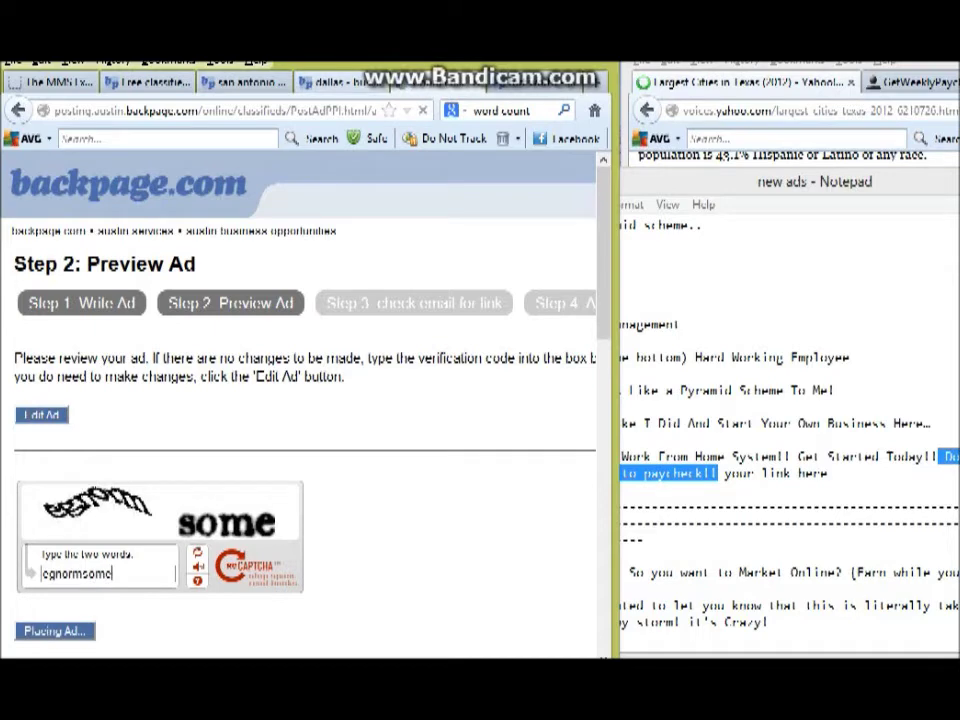
pyautogui.click(330, 82)
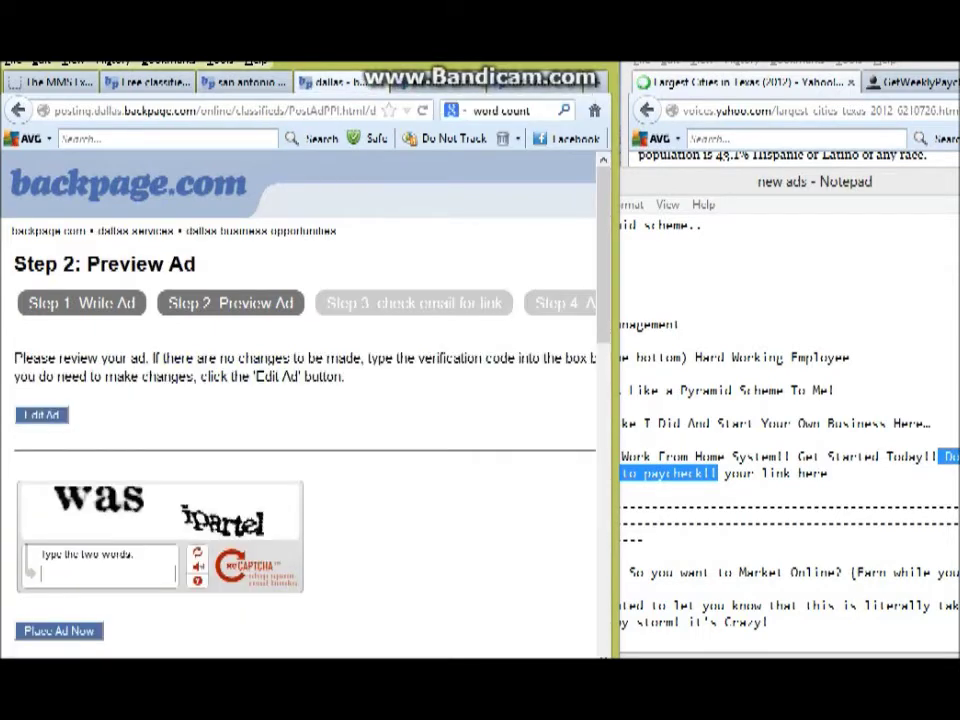
pyautogui.write('wasipartel')
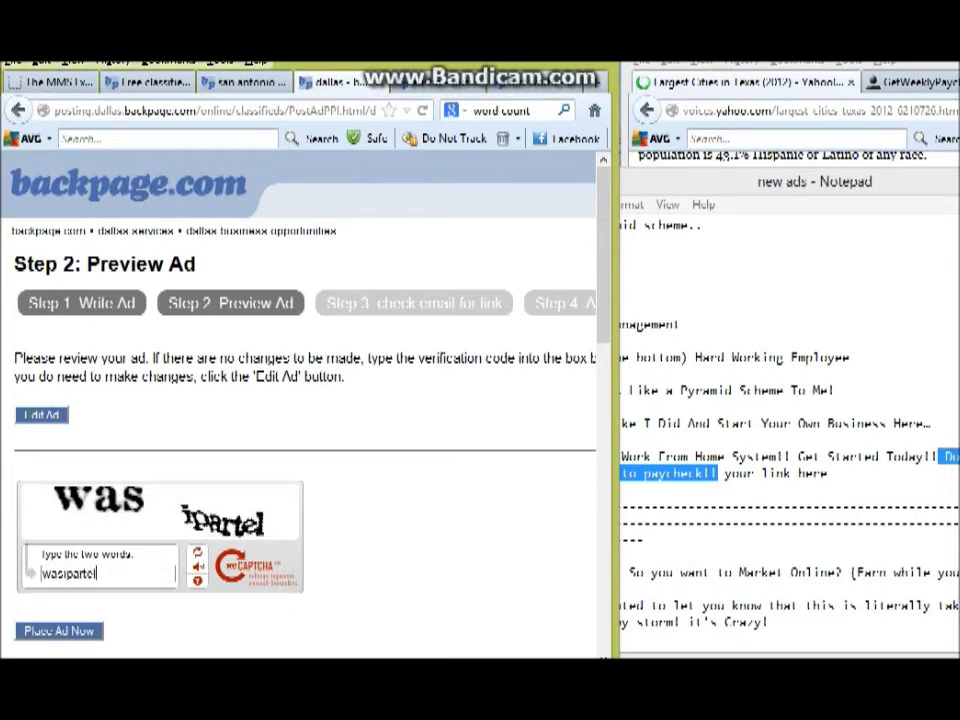
pyautogui.press('Return')
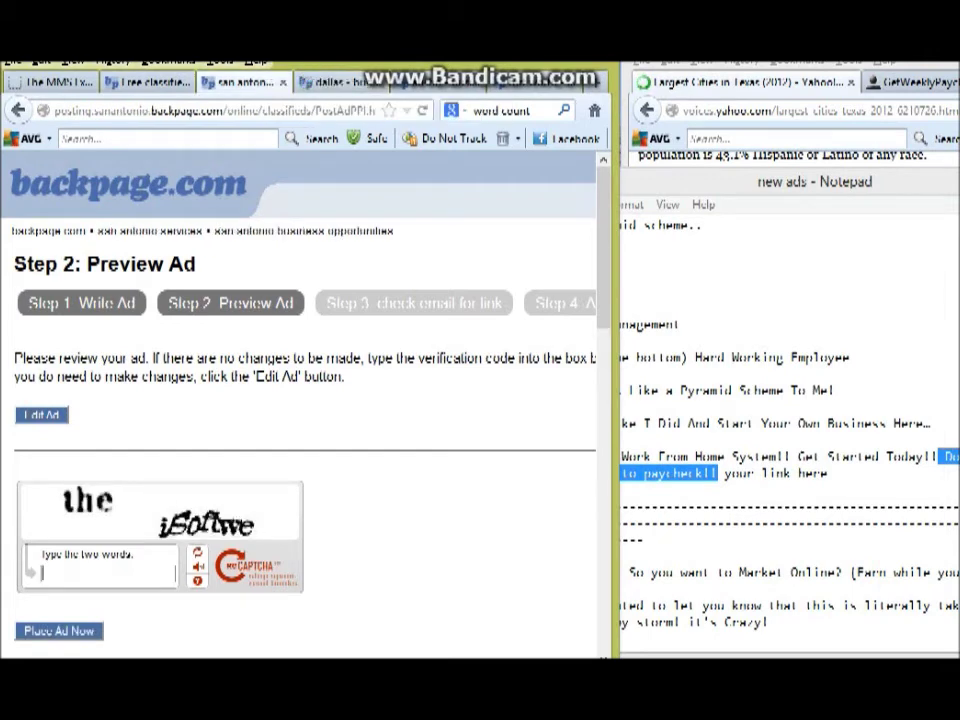
# Enter the two verification words on the San Antonio ad's preview and place the ad
pyautogui.write('the')
pyautogui.write('is')
pyautogui.write('oft')
pyautogui.write('w')
pyautogui.write('e')
pyautogui.press('Return')
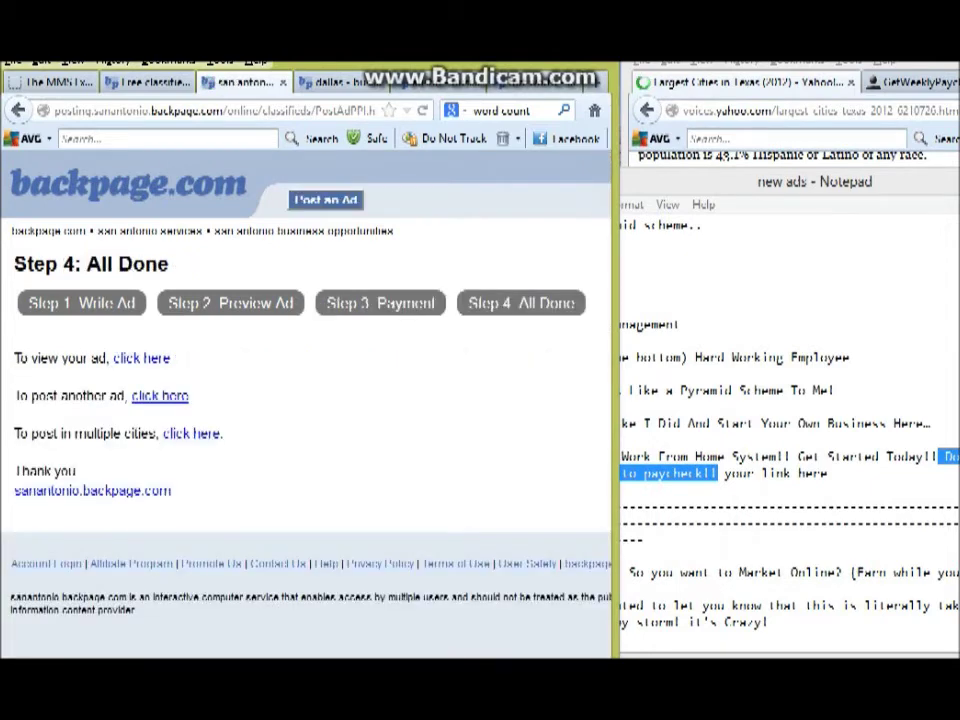
# View the posted San Antonio ad, test its MCA banner link, and close the linked page
pyautogui.click(141, 358)
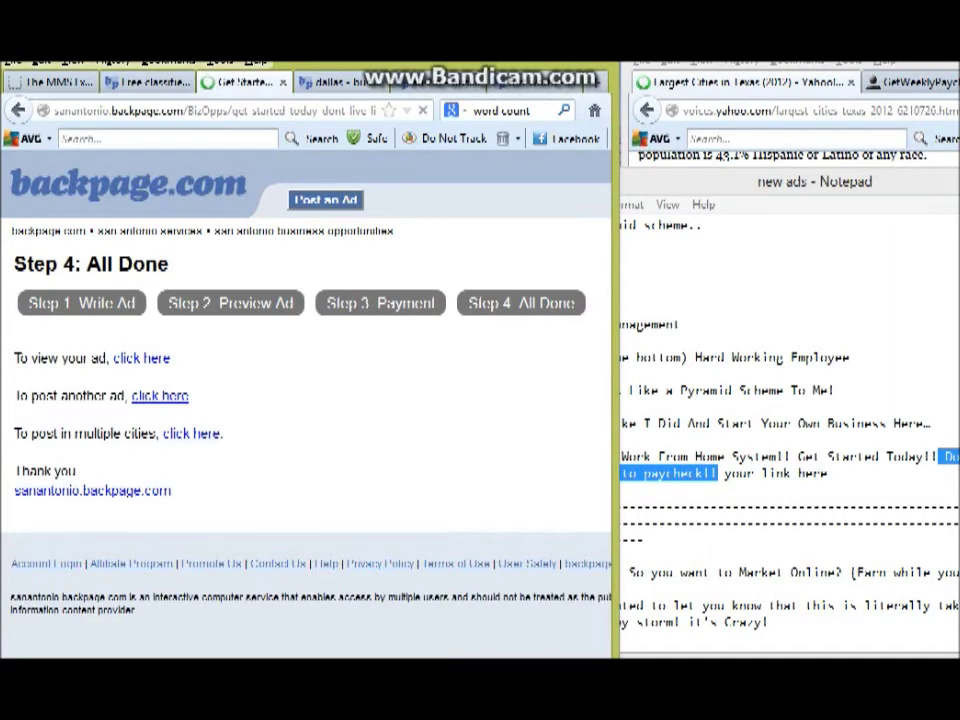
pyautogui.scroll(-5, 300, 400)
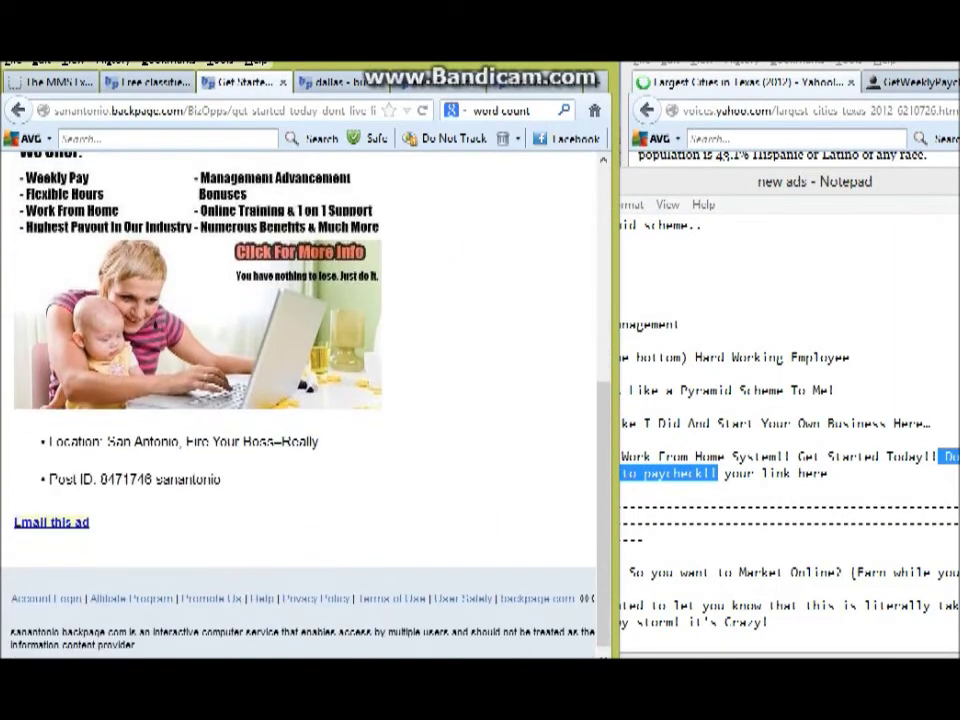
pyautogui.scroll(3, 300, 400)
pyautogui.scroll(2, 300, 400)
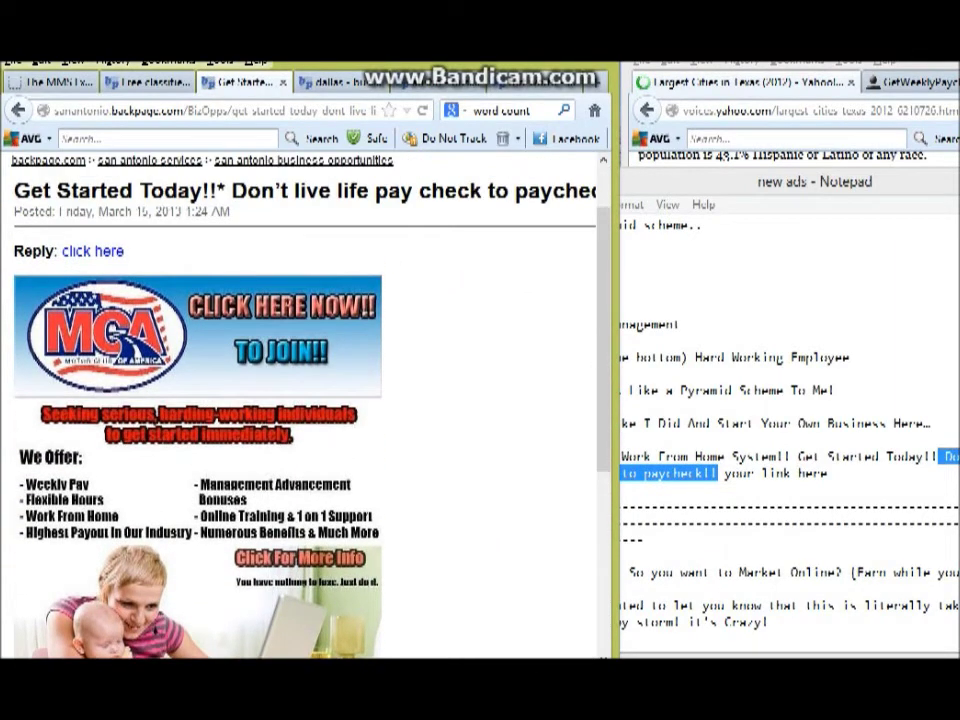
pyautogui.click(282, 330)
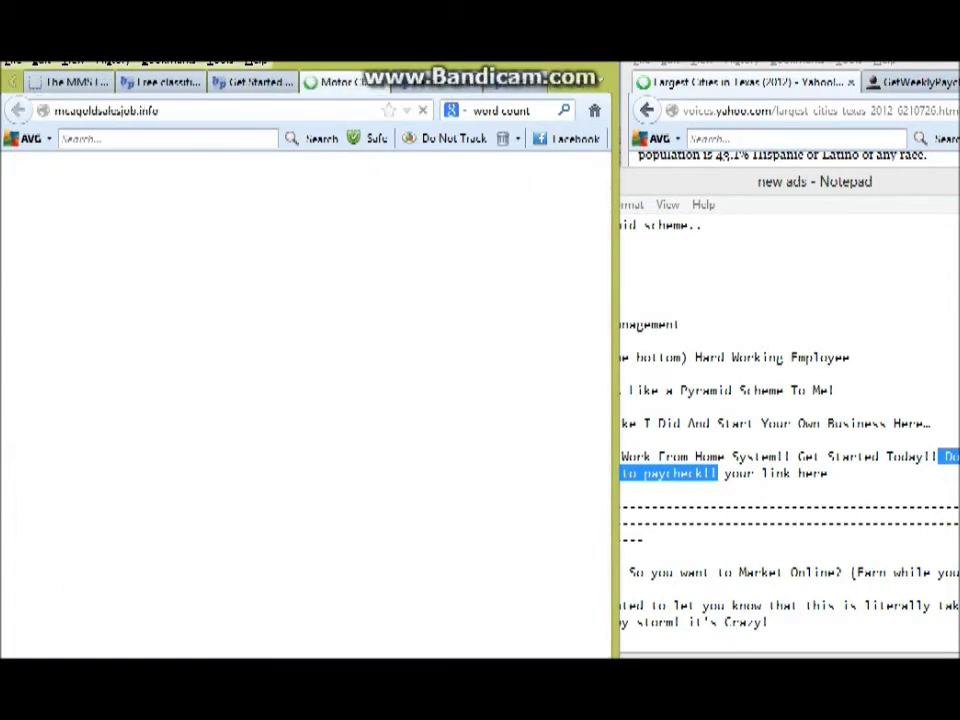
pyautogui.hotkey('ctrl', 'w')
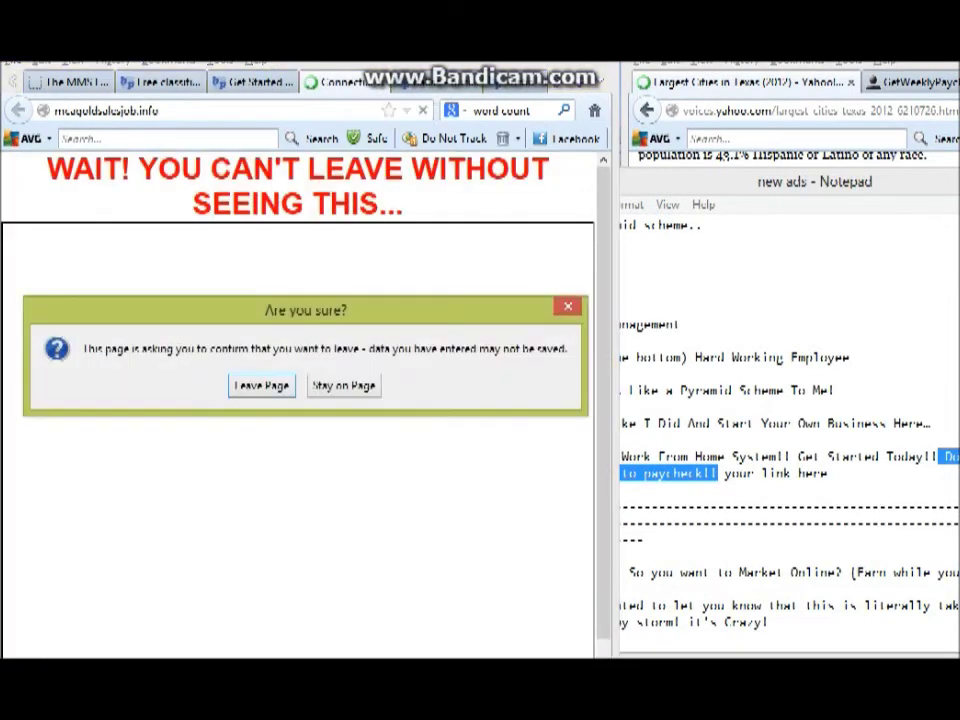
pyautogui.press('Return')
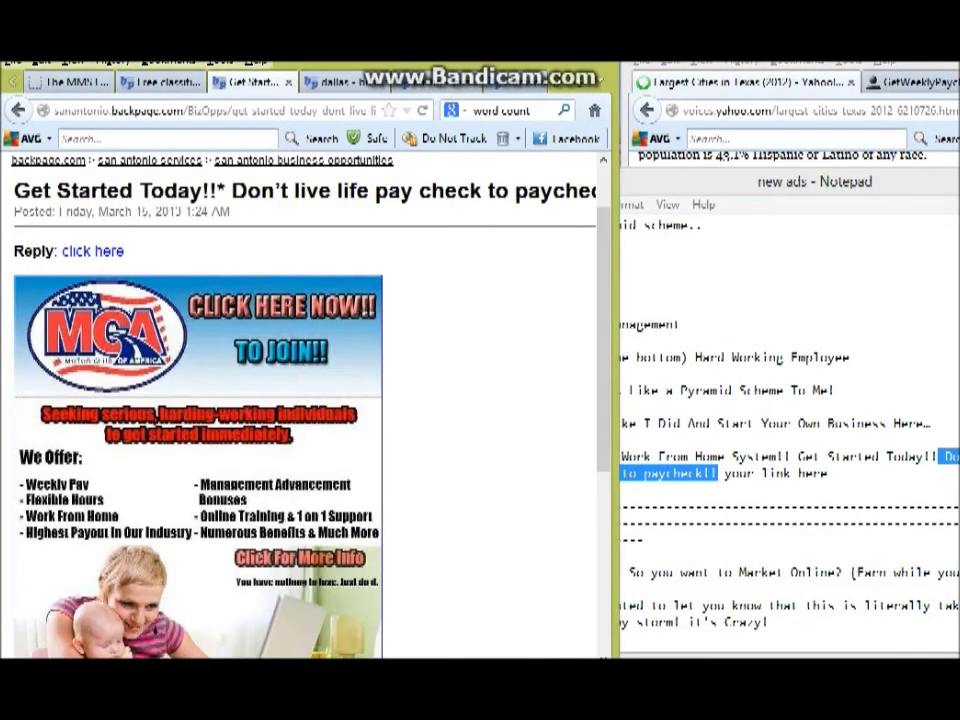
pyautogui.scroll(2, 300, 405)
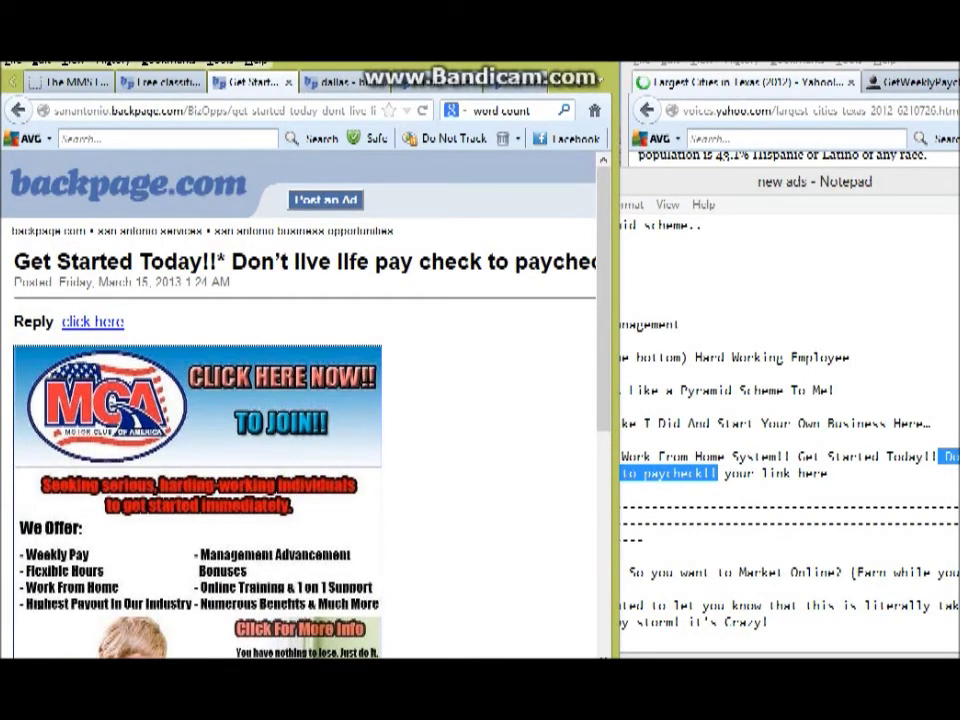
# Open the San Antonio business opportunities listing and examine the new ad's position and location text among the competing ads
pyautogui.hotkey('alt', 'Left')
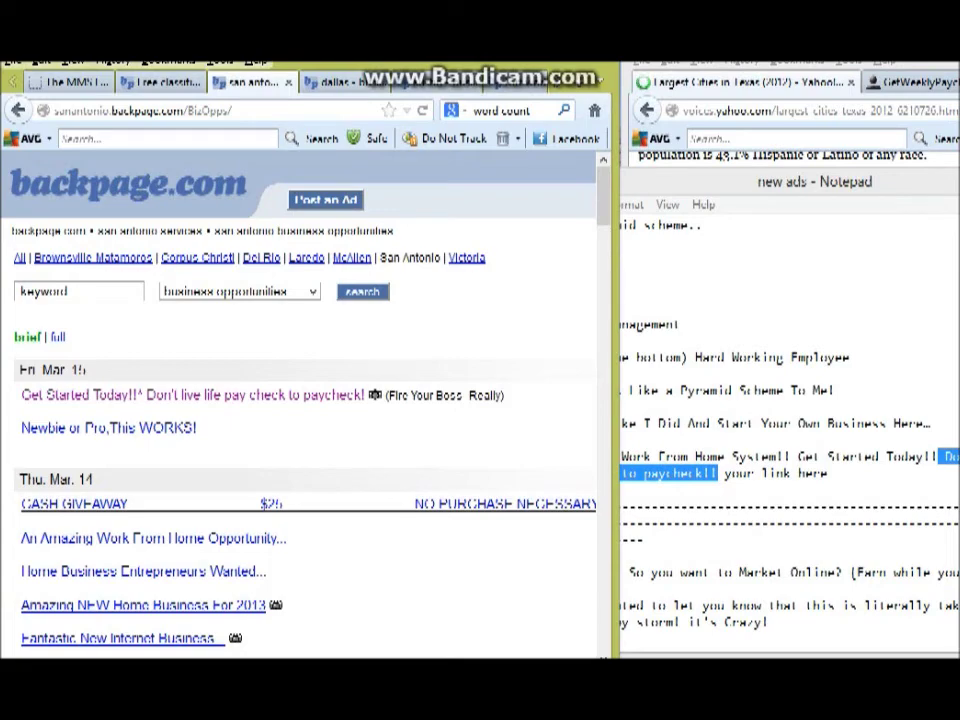
pyautogui.moveTo(505, 396); pyautogui.dragTo(385, 396)
pyautogui.scroll(-5, 175, 233)
pyautogui.scroll(-4, 175, 233)
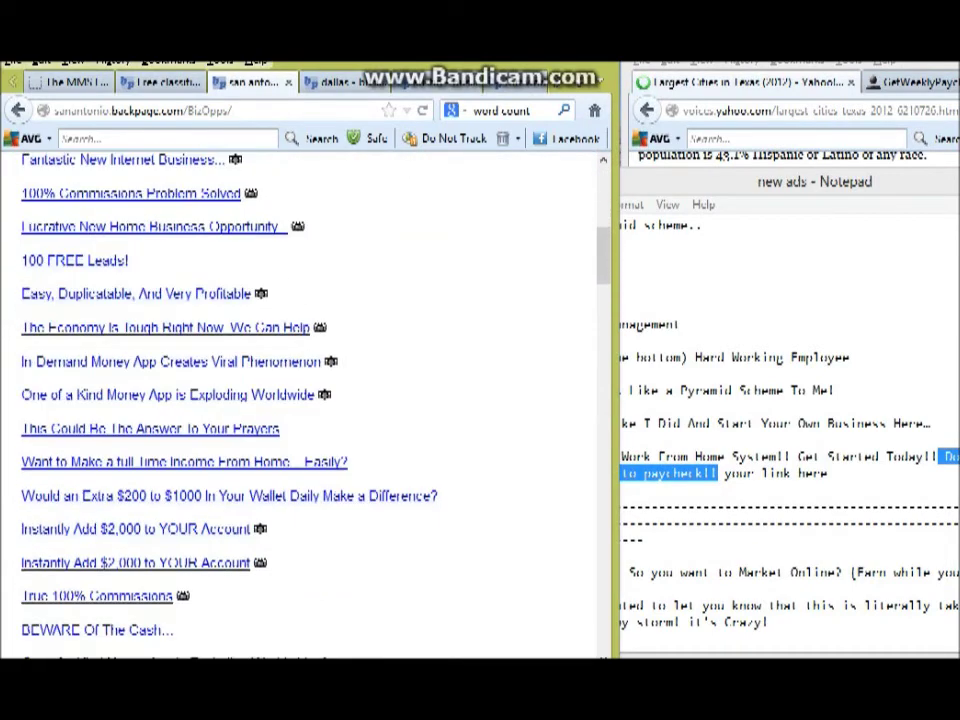
pyautogui.scroll(-4, 175, 233)
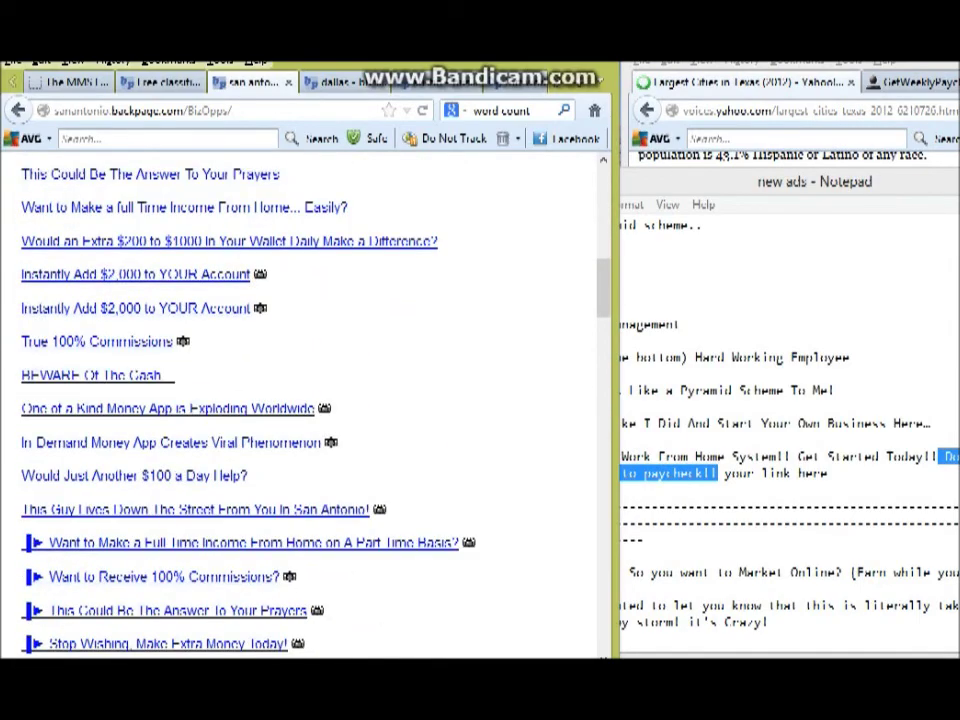
pyautogui.scroll(-6, 175, 233)
pyautogui.scroll(20, 175, 233)
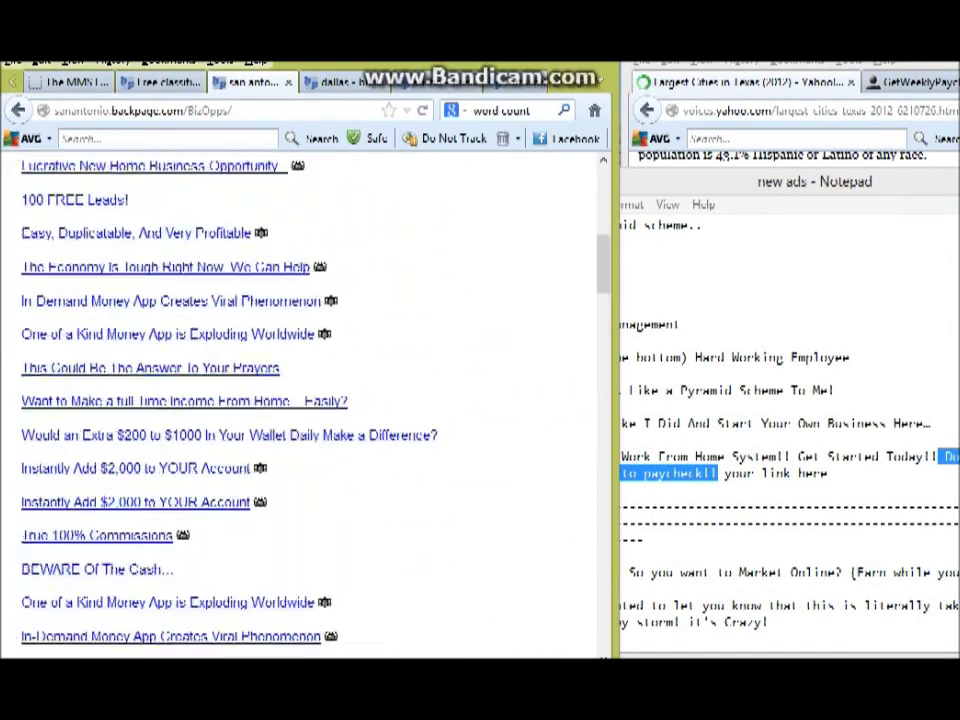
pyautogui.scroll(-5, 175, 233)
pyautogui.scroll(-20, 175, 233)
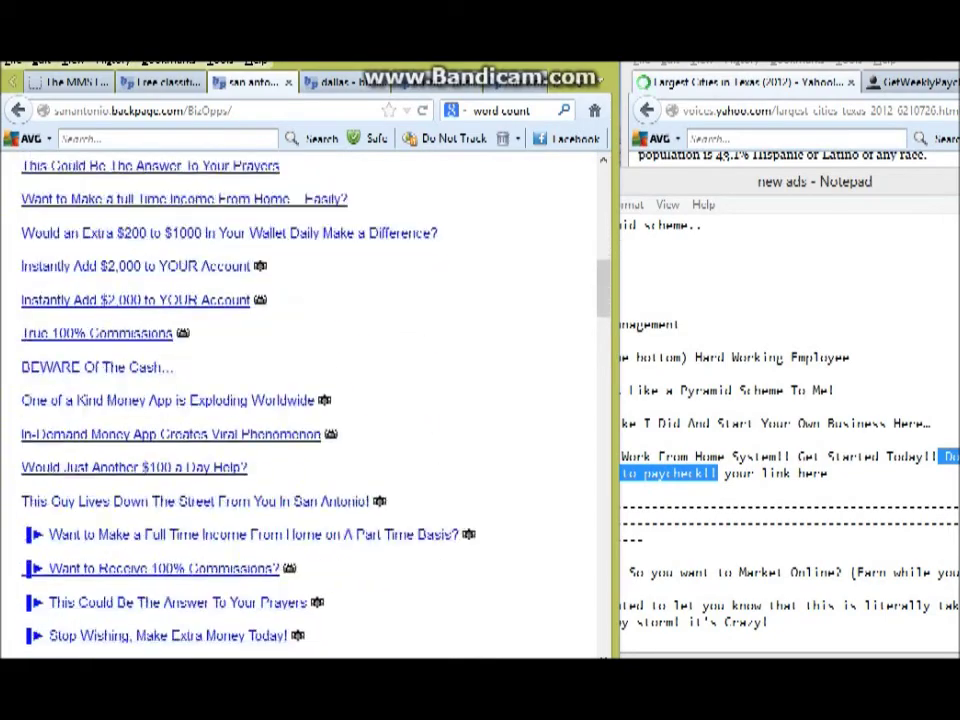
pyautogui.scroll(-9, 261, 371)
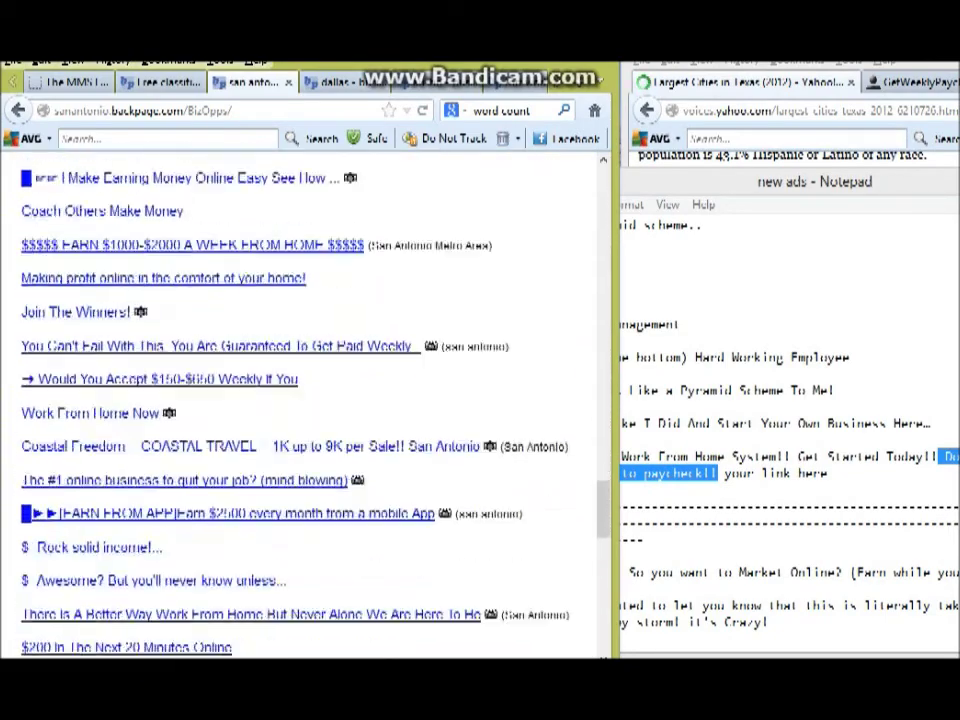
pyautogui.scroll(13, 255, 355)
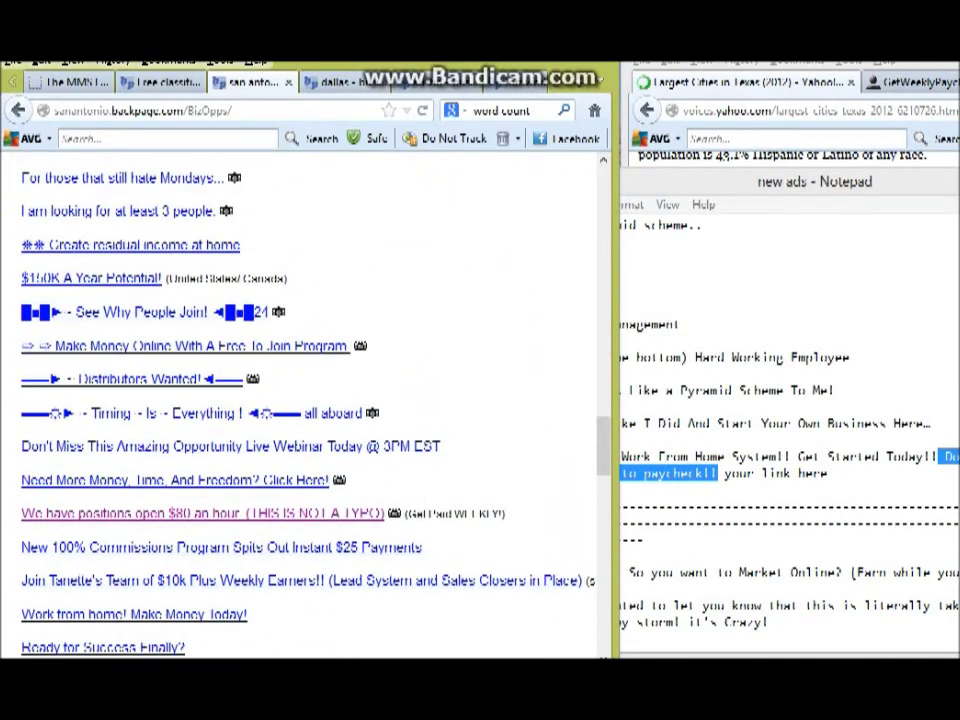
pyautogui.scroll(-15, 300, 408)
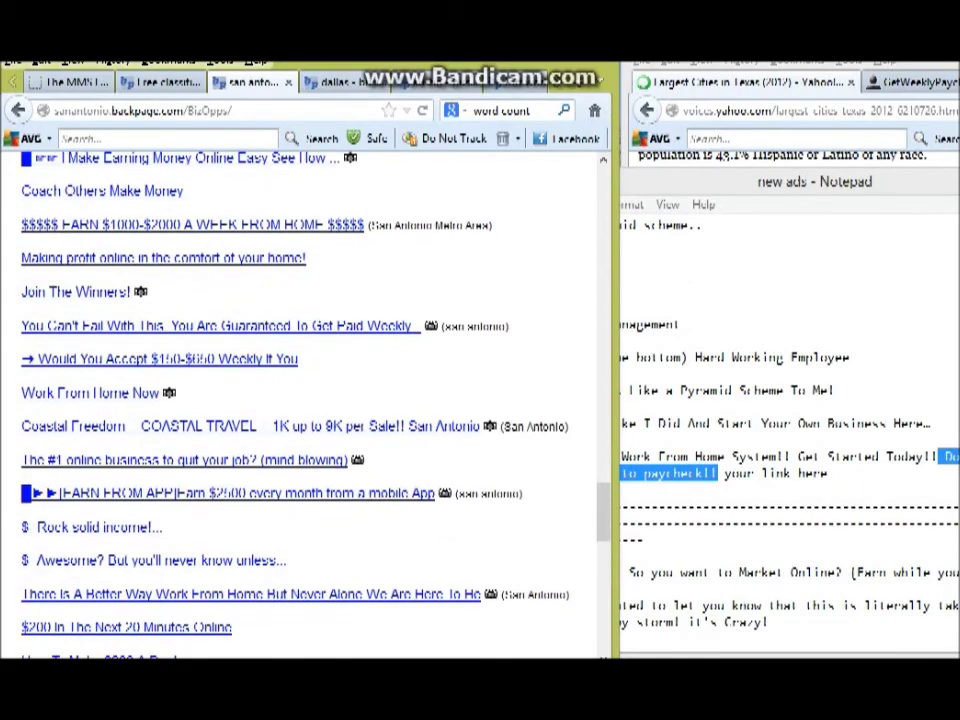
pyautogui.scroll(-6, 300, 400)
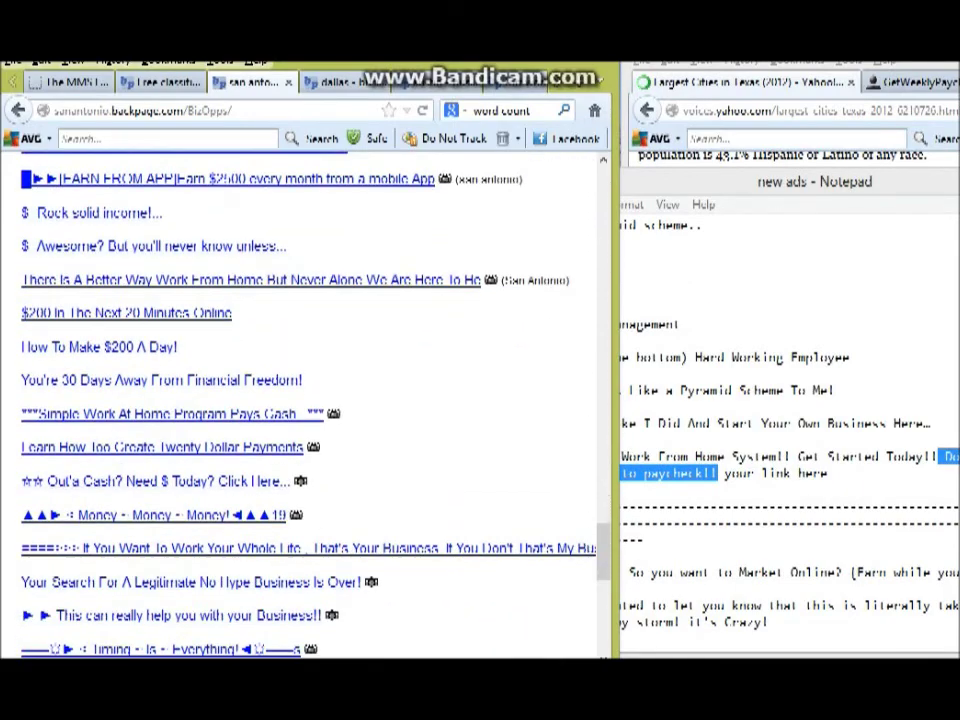
pyautogui.scroll(-11, 300, 400)
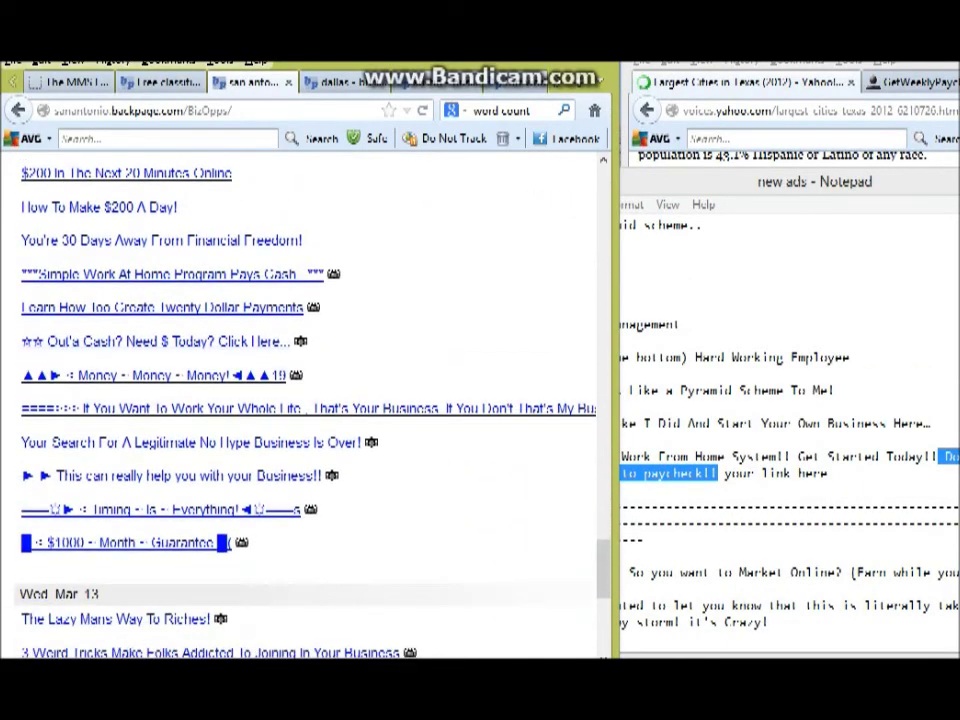
pyautogui.scroll(20, 164, 393)
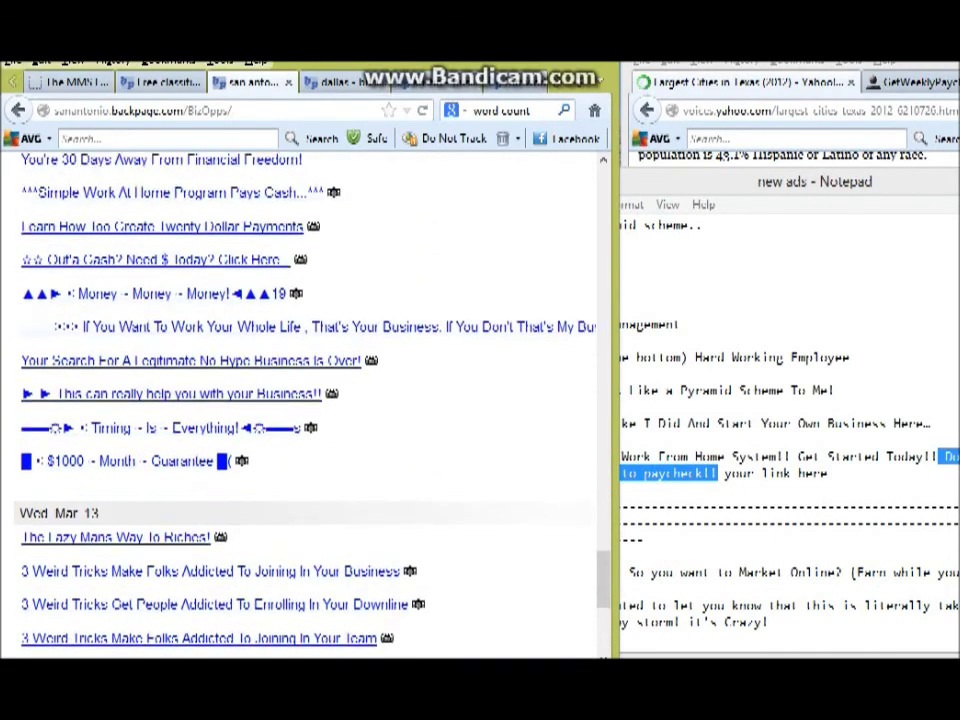
pyautogui.scroll(15, 300, 400)
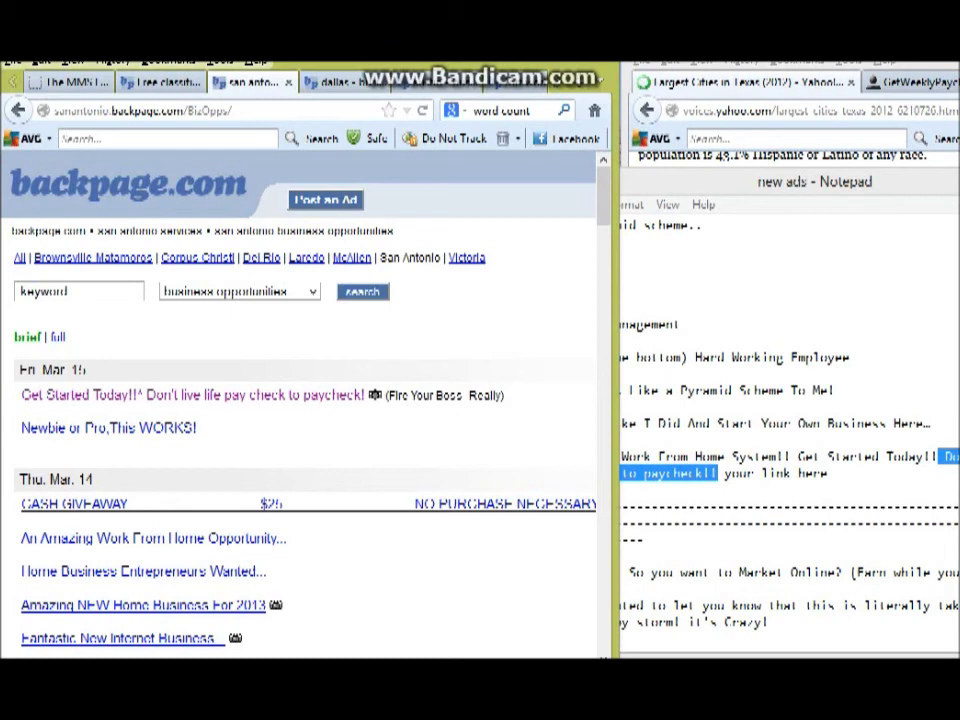
pyautogui.scroll(-2, 300, 400)
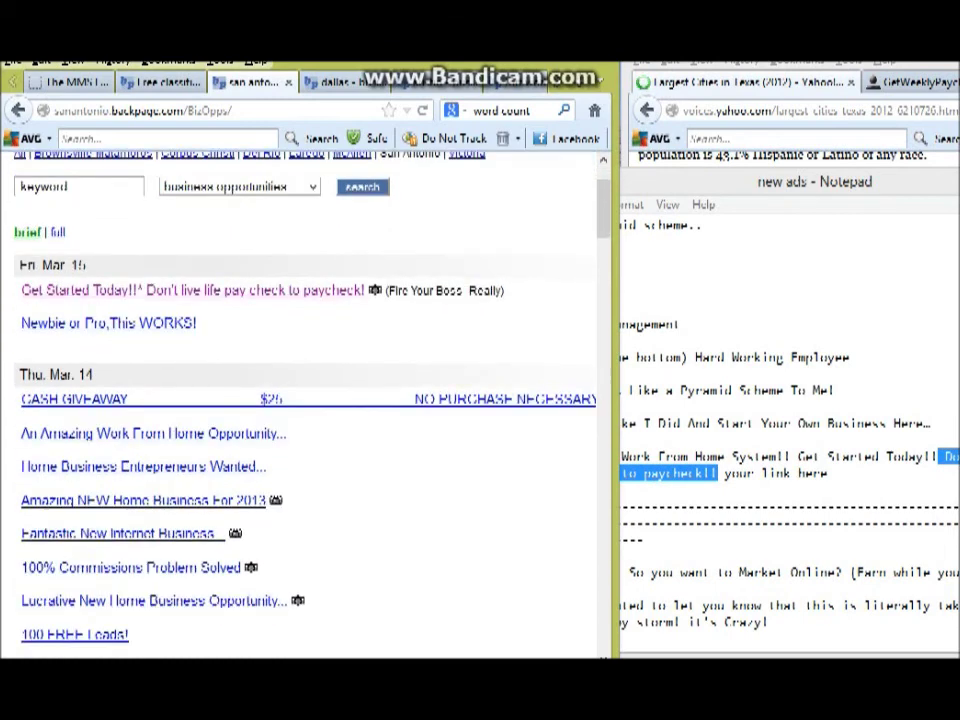
pyautogui.scroll(-5, 300, 400)
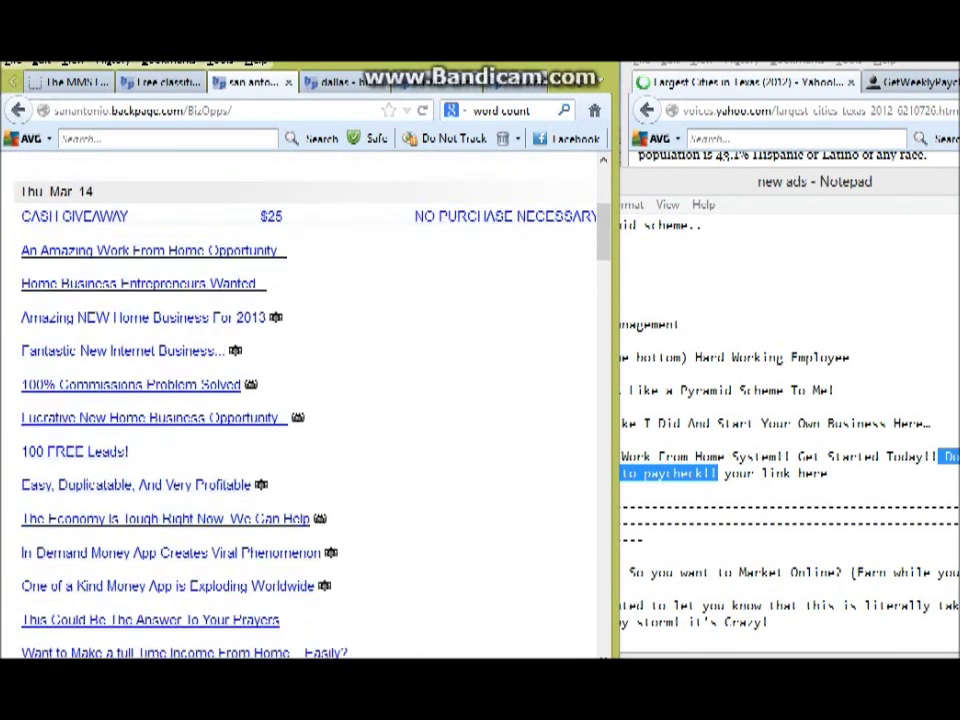
pyautogui.scroll(7, 300, 400)
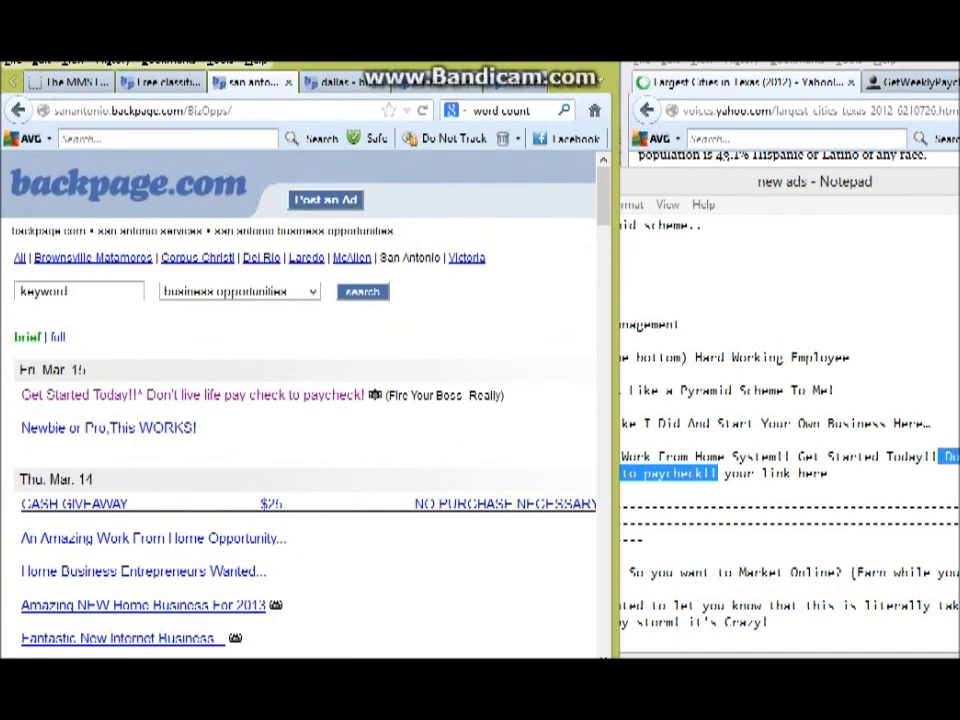
pyautogui.hotkey('alt', 'Tab')
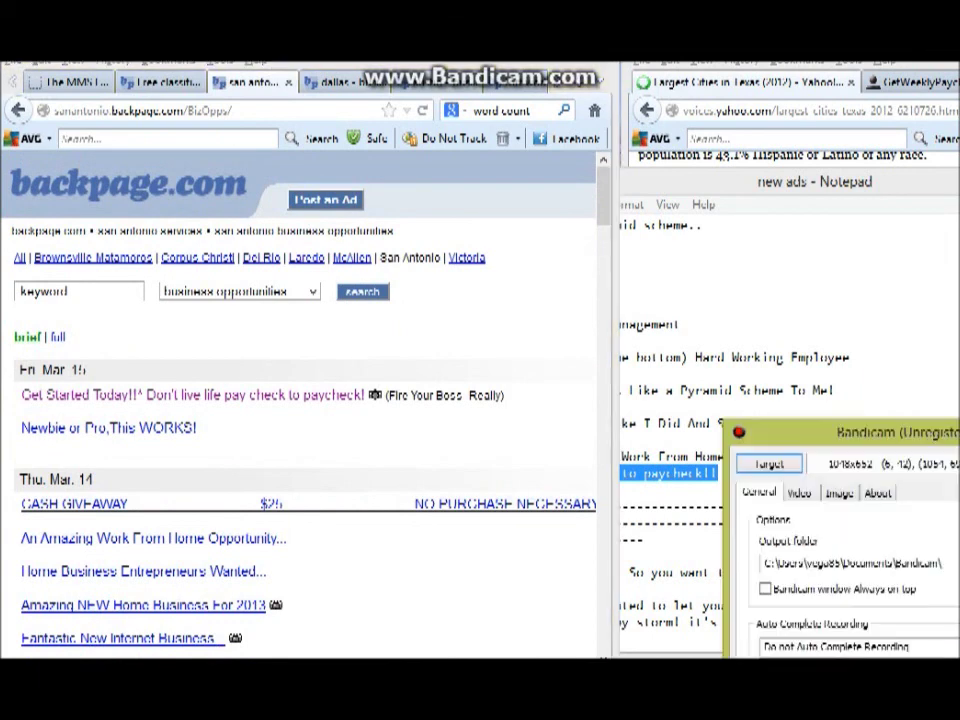